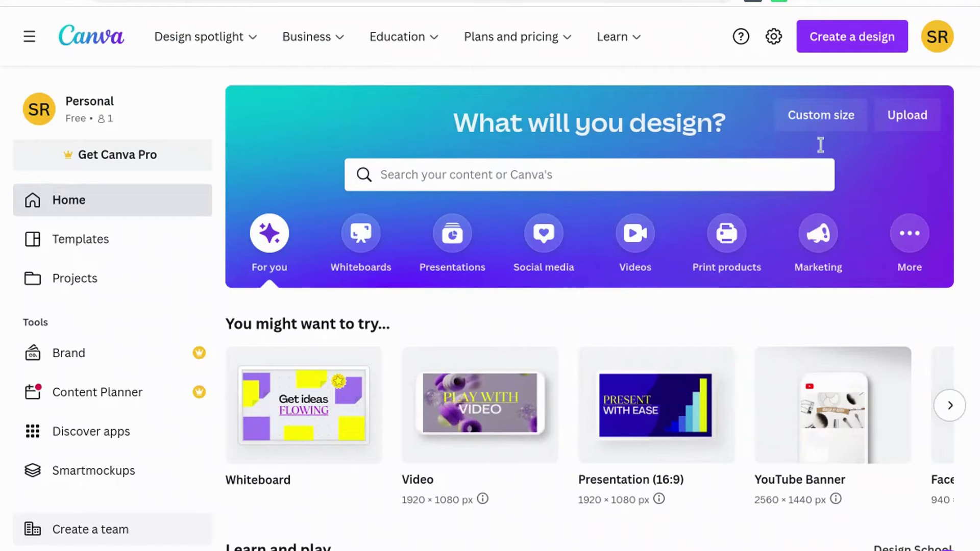
# Create a new custom-size design of 1200 × 628 px
pyautogui.click(822, 117)
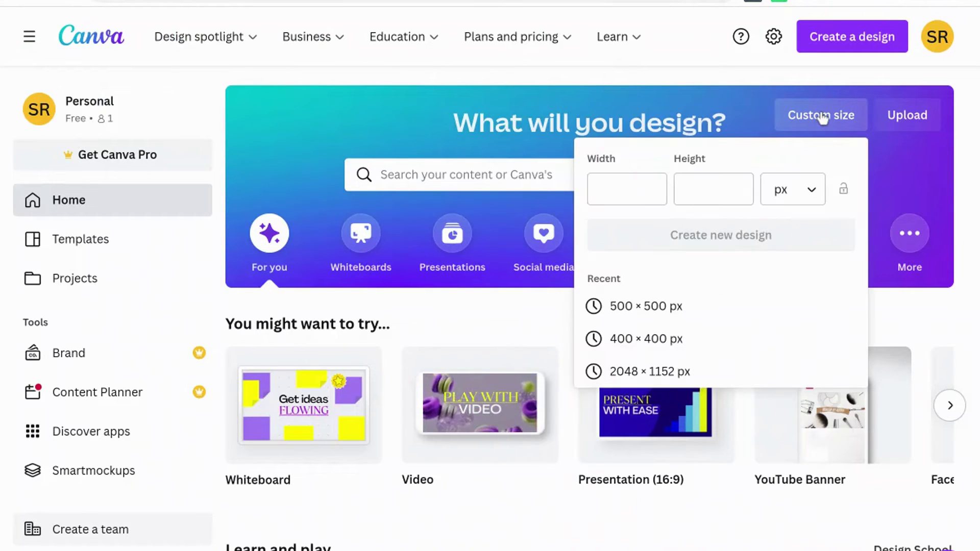
pyautogui.click(653, 179)
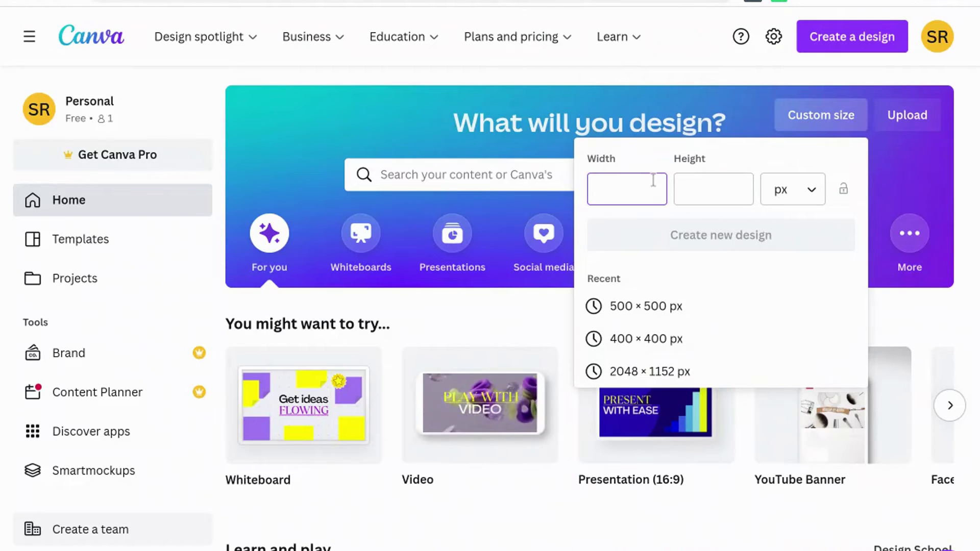
pyautogui.write('1200')
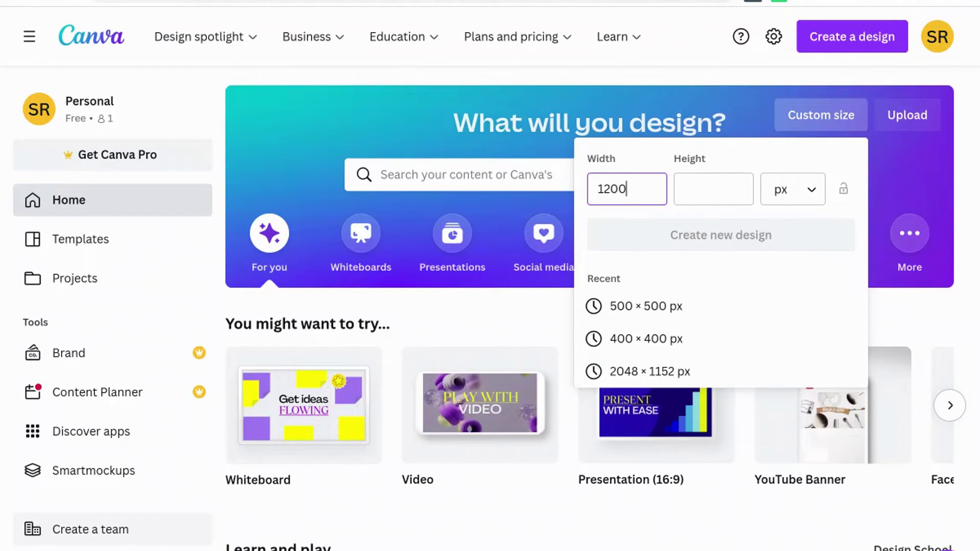
pyautogui.click(695, 190)
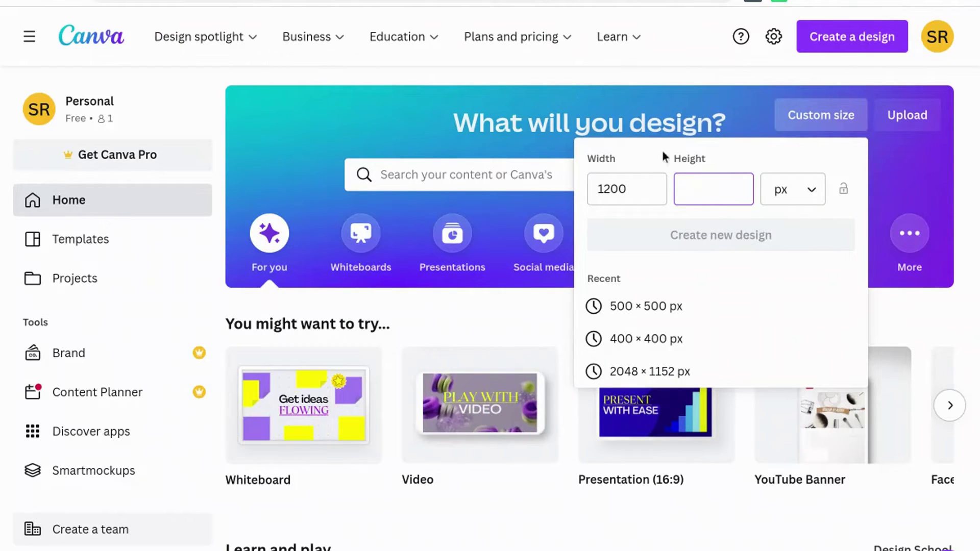
pyautogui.write('628')
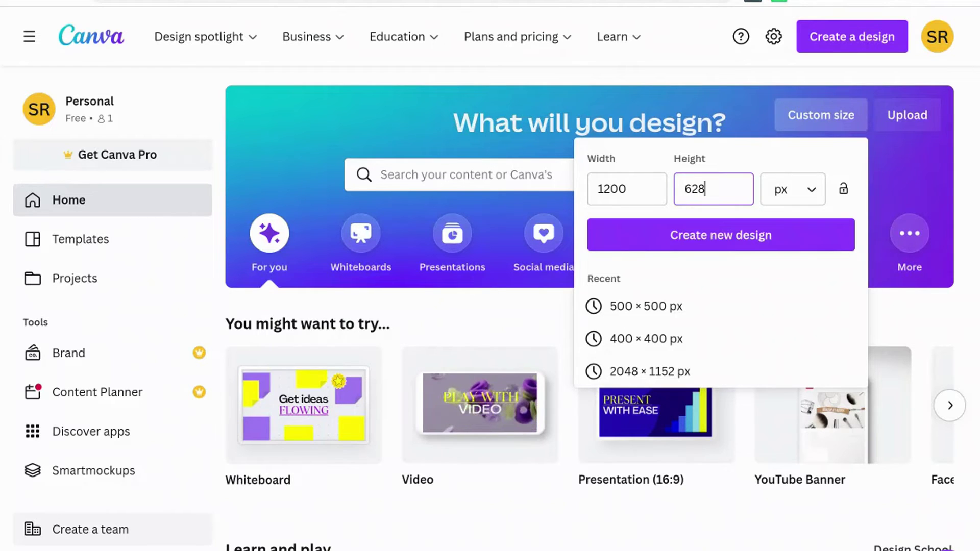
pyautogui.click(678, 236)
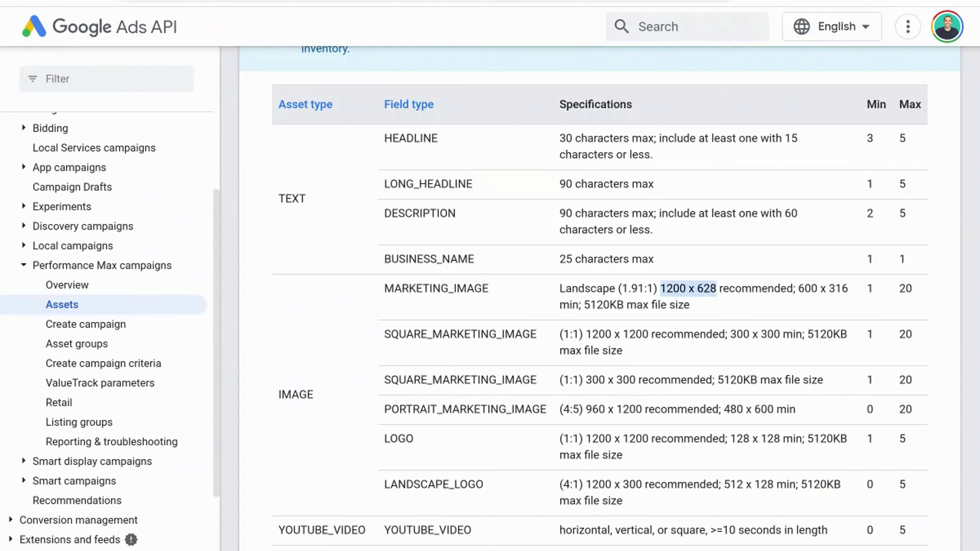
# Look up the recommended square marketing image size in the Google Ads specifications and create a 1200 × 1200 px design in Canva
pyautogui.click(607, 325)
pyautogui.moveTo(586, 337); pyautogui.dragTo(651, 340)
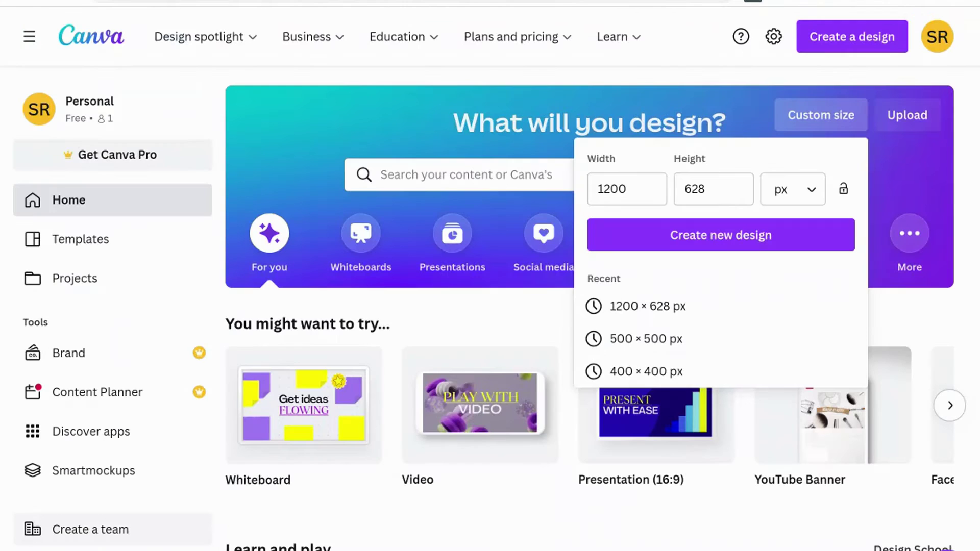
pyautogui.click(711, 189)
pyautogui.doubleClick(711, 189)
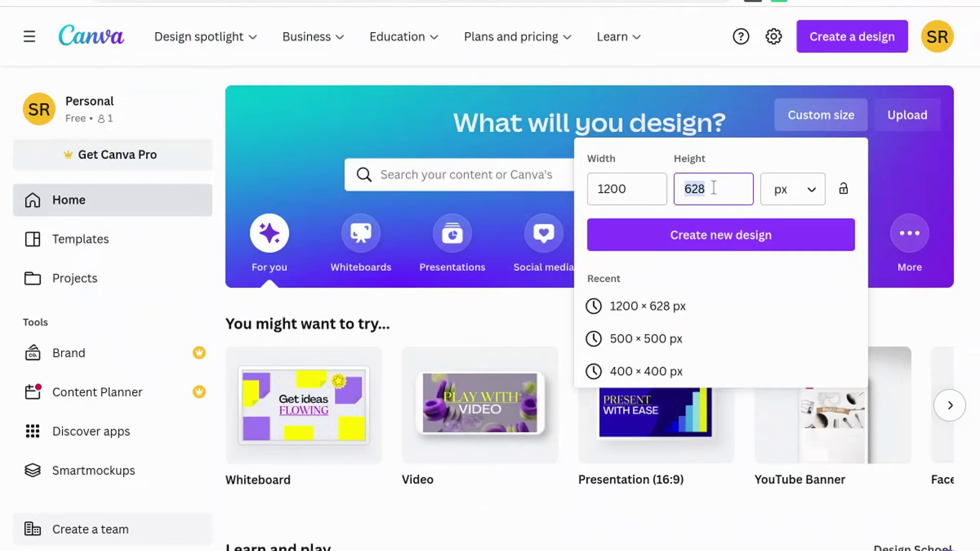
pyautogui.write('1200')
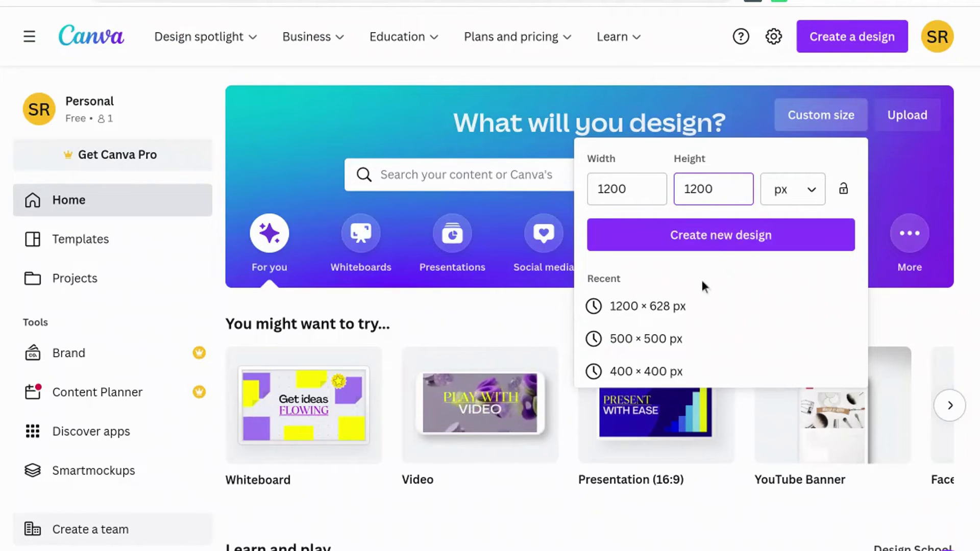
pyautogui.click(710, 246)
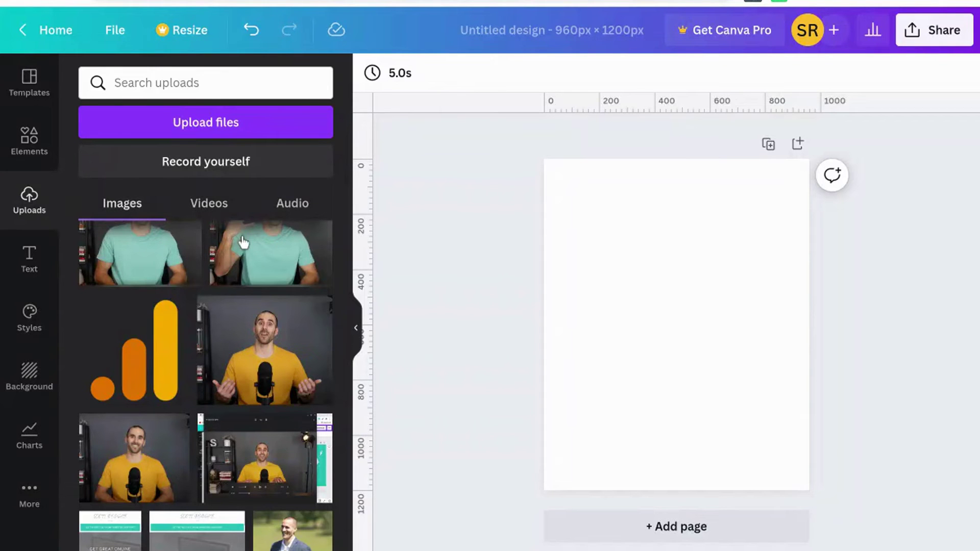
# Place the uploaded photo of the gesturing man in the yellow shirt on the 960 × 1200 px page and enlarge it beyond the page's sides
pyautogui.click(264, 346)
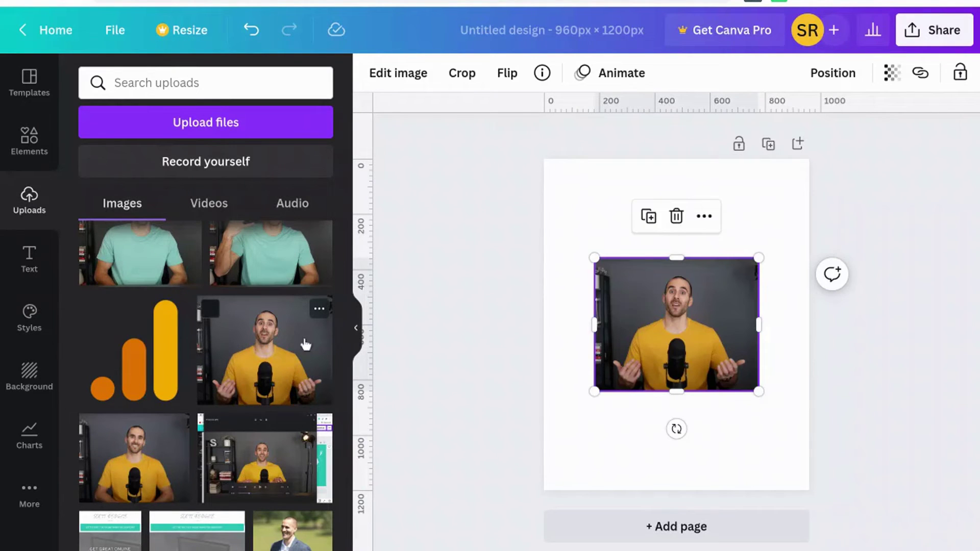
pyautogui.moveTo(594, 259); pyautogui.dragTo(483, 166)
pyautogui.moveTo(761, 392); pyautogui.dragTo(856, 470)
pyautogui.moveTo(731, 391); pyautogui.dragTo(725, 389)
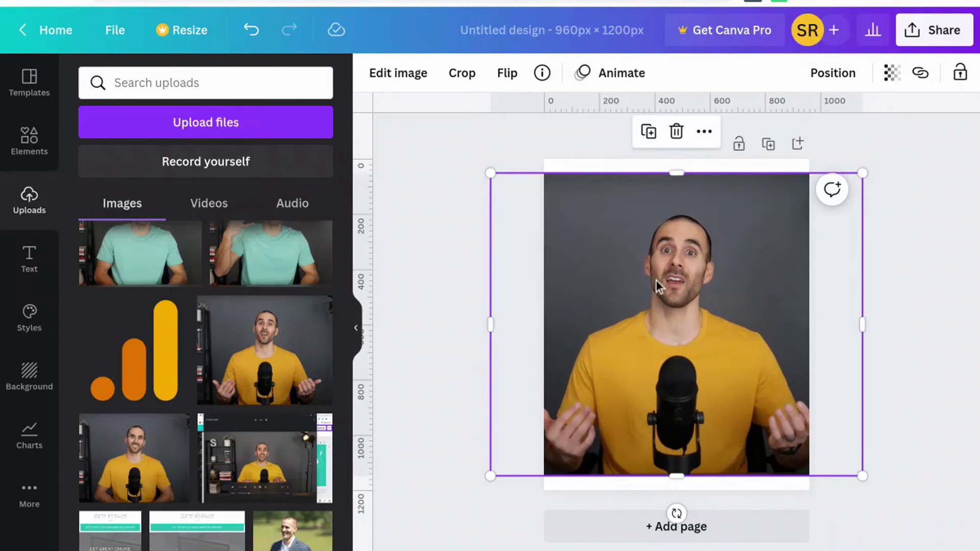
# Try to remove the photo's background with Background Remover and dismiss the subscription offer
pyautogui.click(420, 85)
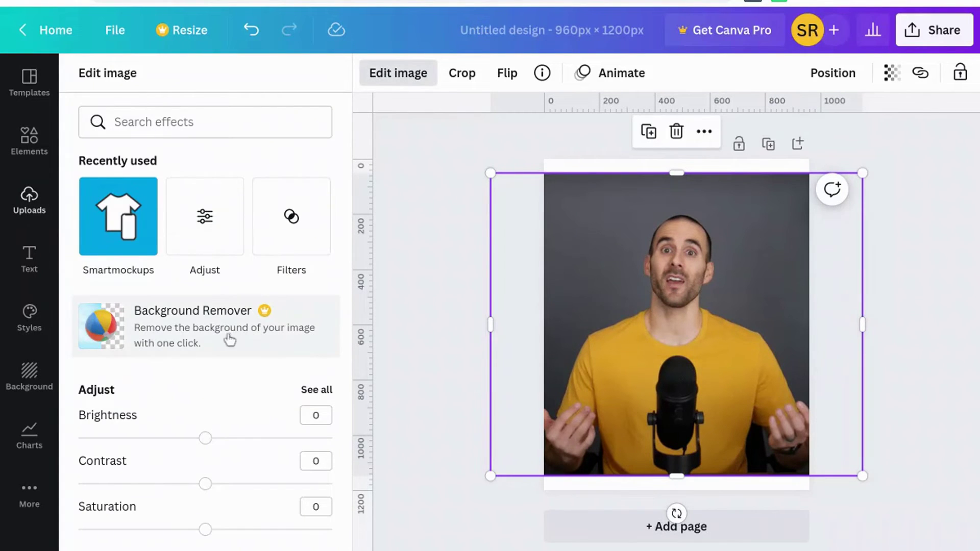
pyautogui.click(194, 344)
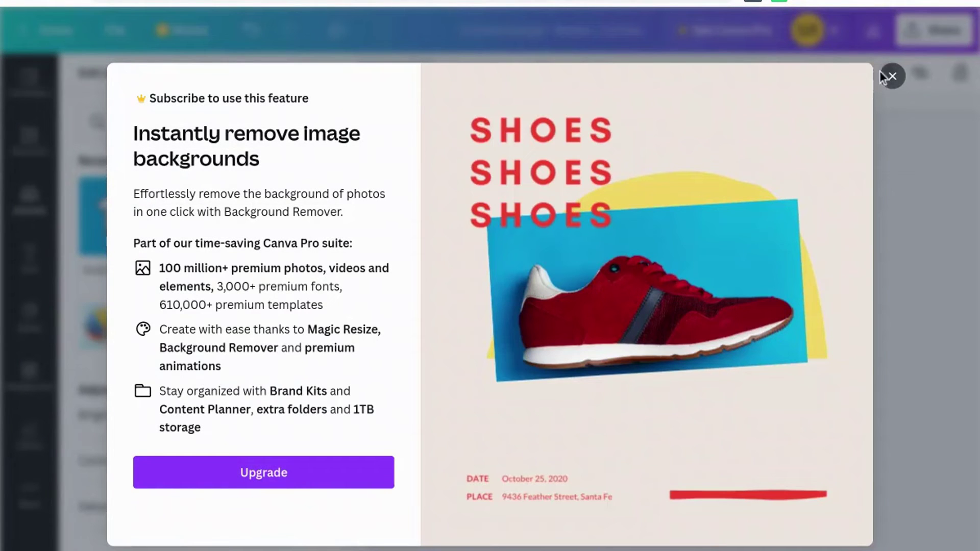
pyautogui.click(888, 77)
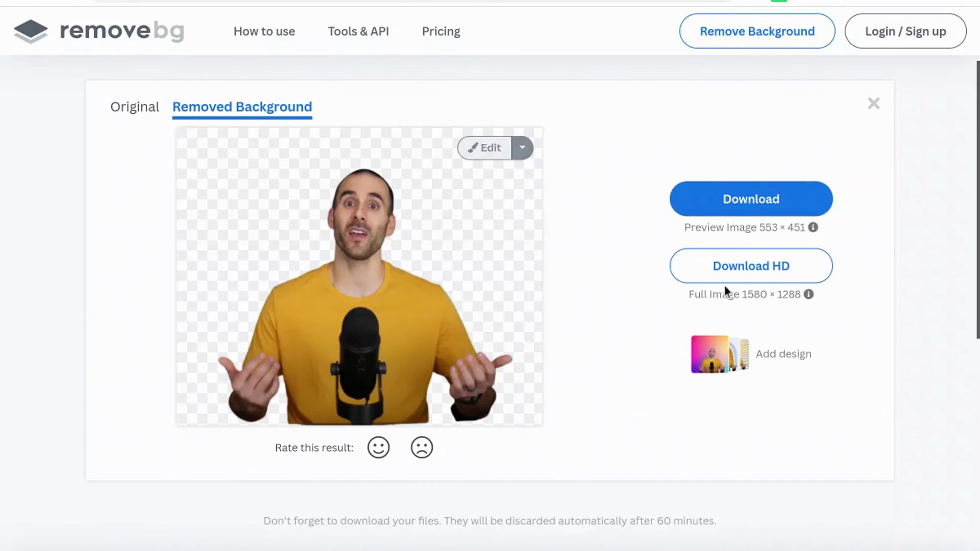
# Download the preview-size cutout from remove.bg and upload it to Canva
pyautogui.click(747, 208)
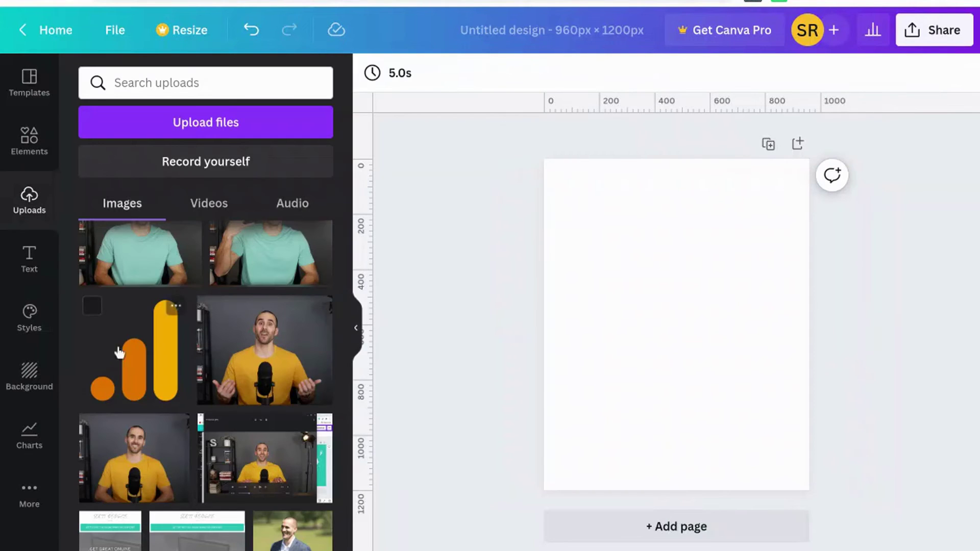
pyautogui.click(190, 132)
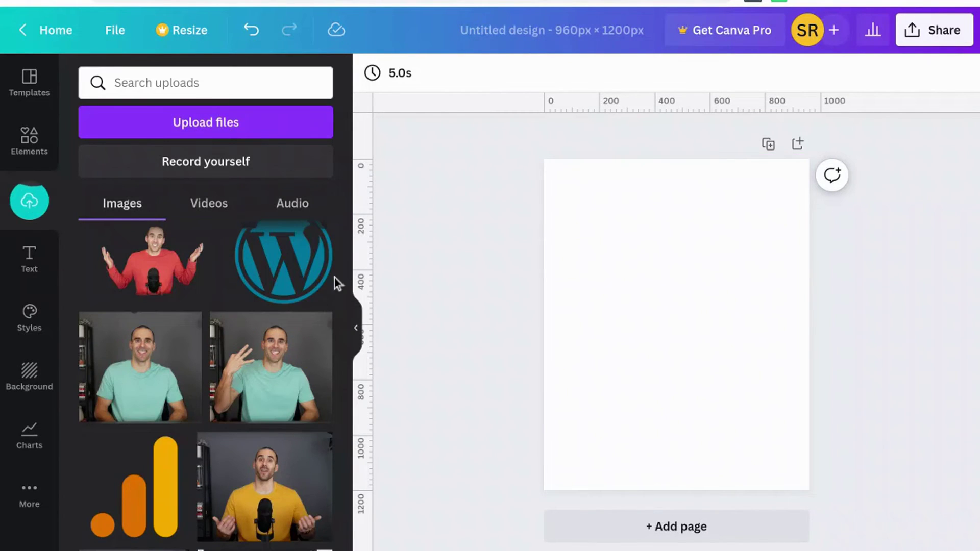
# Place the uploaded background-free cutout of the man in the yellow shirt on the page and enlarge it
pyautogui.scroll(-10, 344, 234)
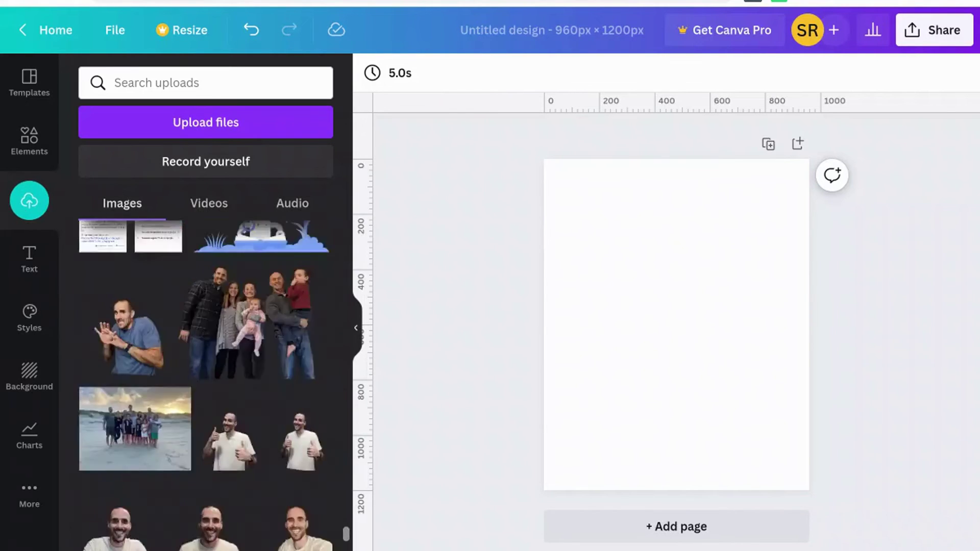
pyautogui.scroll(10, 205, 383)
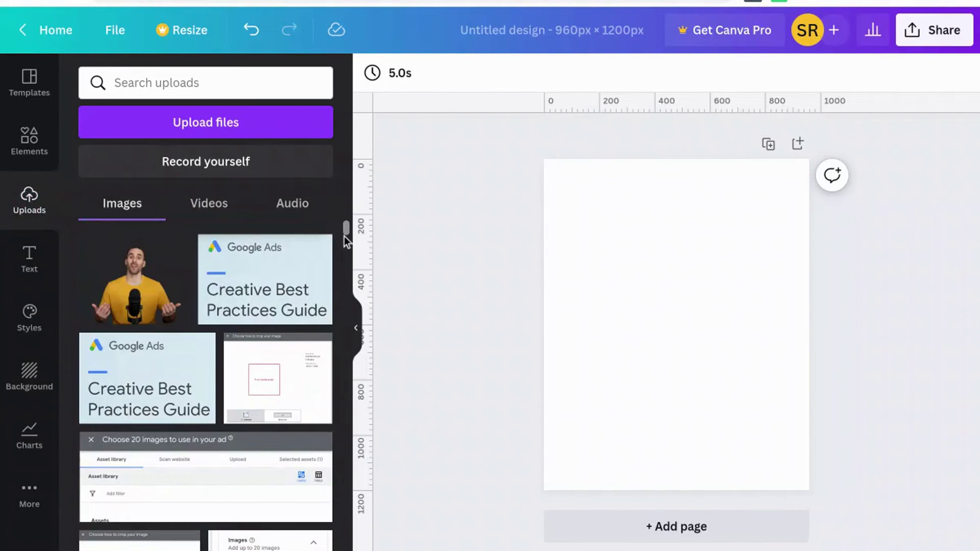
pyautogui.click(135, 276)
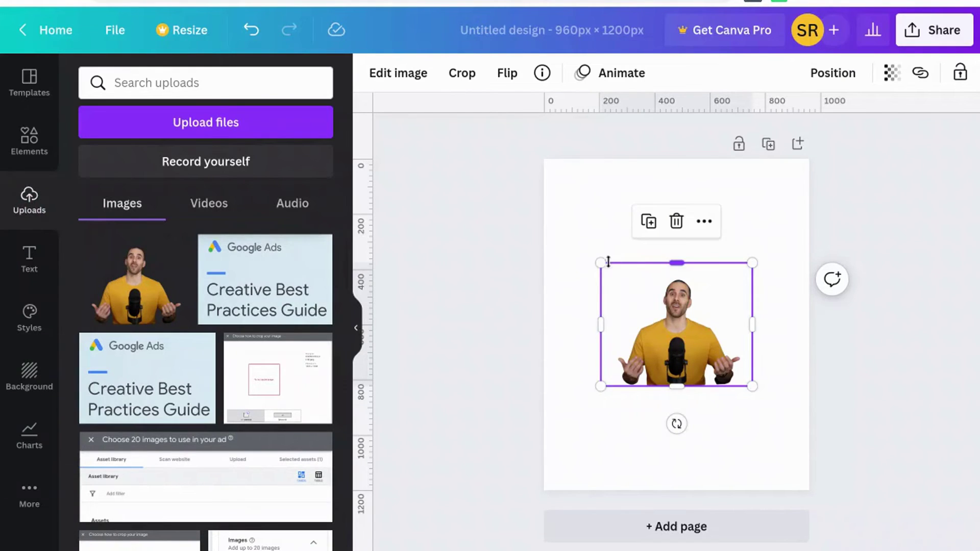
pyautogui.moveTo(608, 262); pyautogui.dragTo(427, 114)
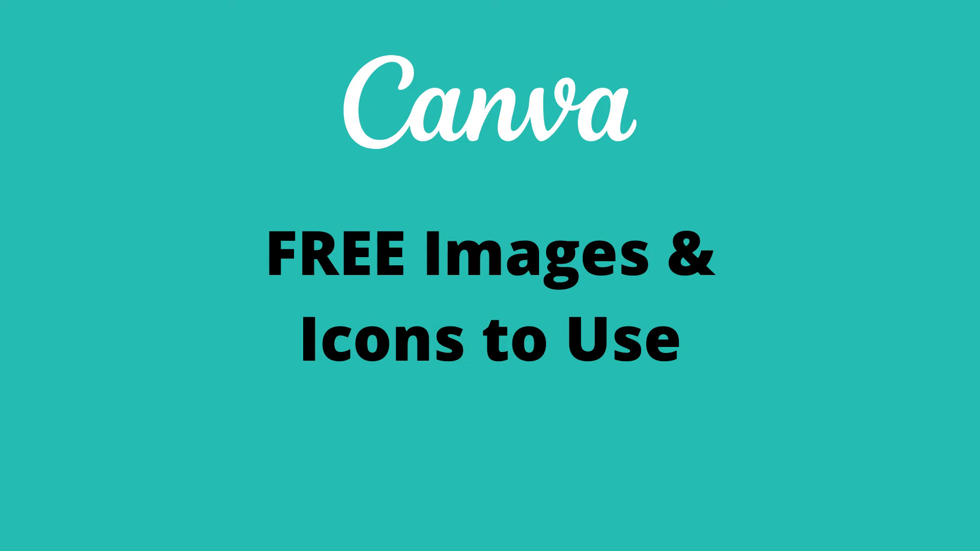
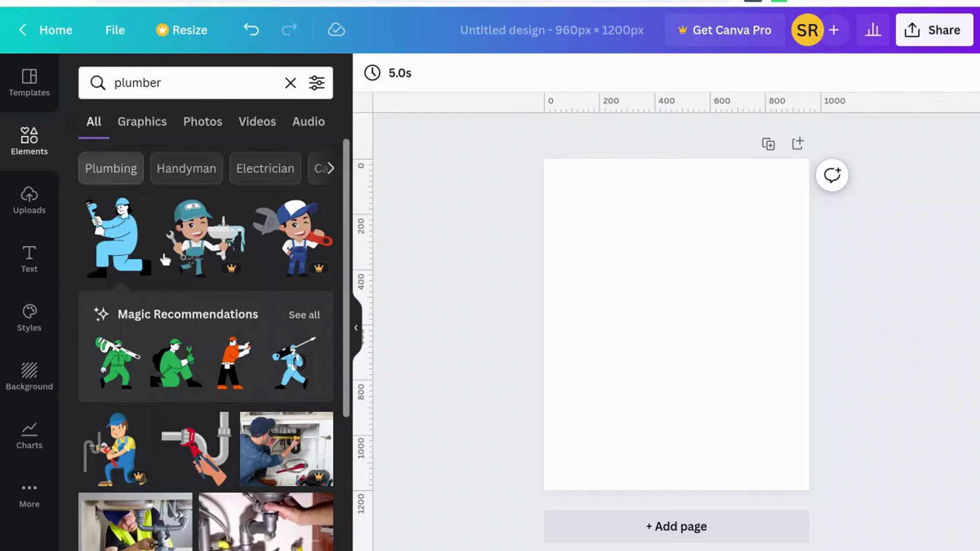
# Check the license terms of the Simple Modern Plumber graphic
pyautogui.click(145, 212)
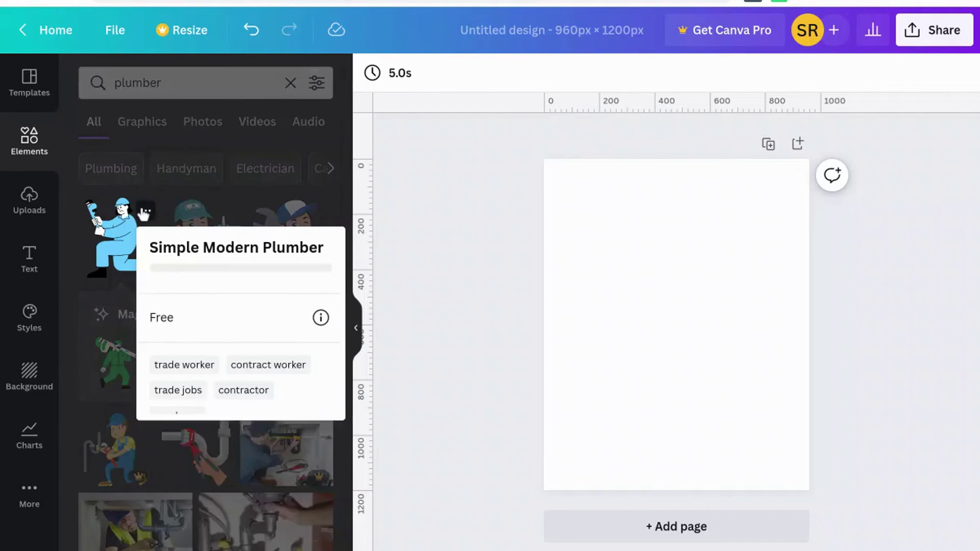
pyautogui.click(321, 317)
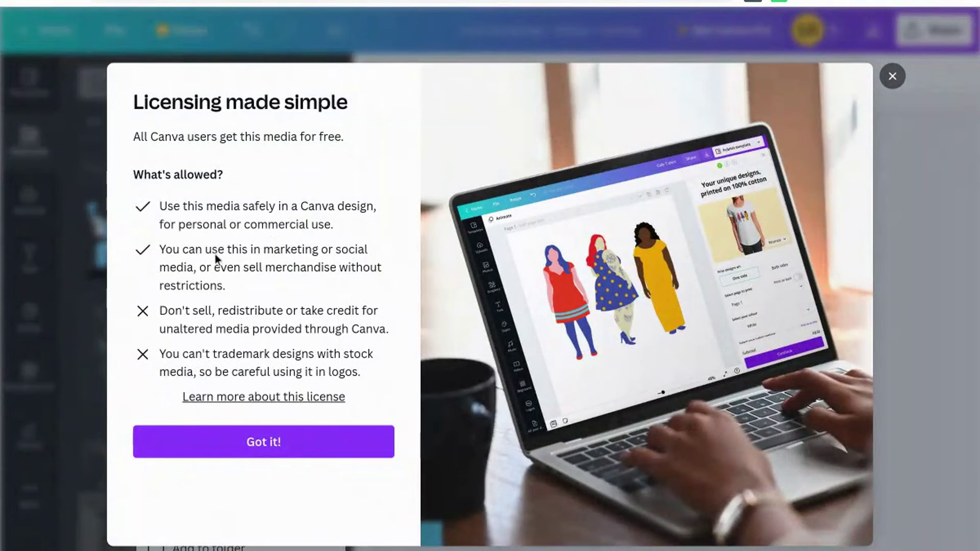
pyautogui.click(892, 77)
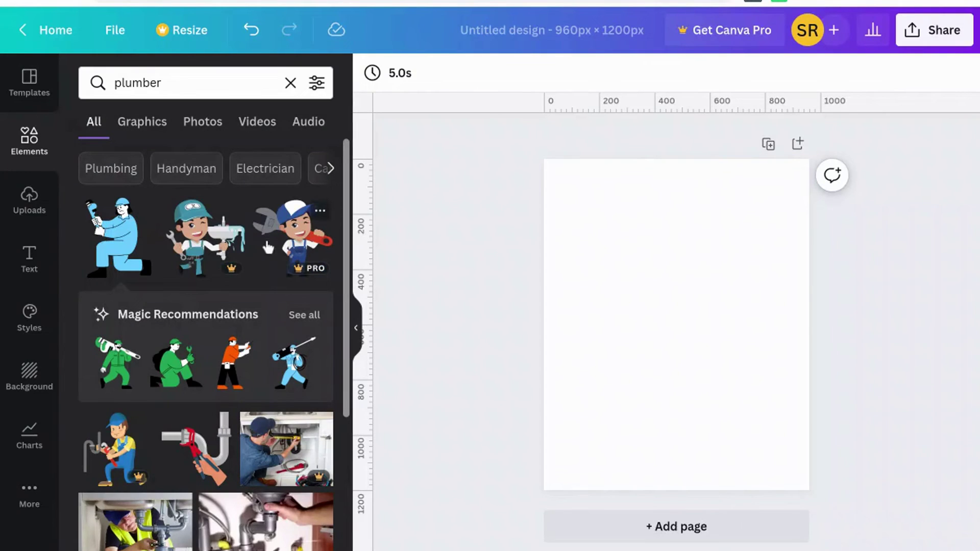
# Try out the kneeling blue plumber graphic on the page at about 347 × 421 px and delete it
pyautogui.click(136, 238)
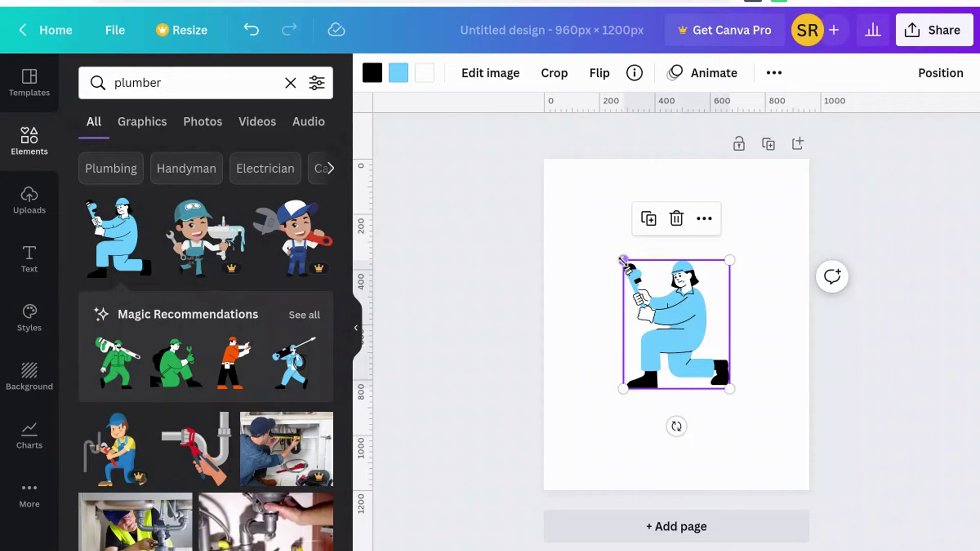
pyautogui.moveTo(623, 261)
pyautogui.mouseDown()
pyautogui.moveTo(510, 171)
pyautogui.moveTo(574, 197)
pyautogui.moveTo(632, 275)
pyautogui.mouseUp()
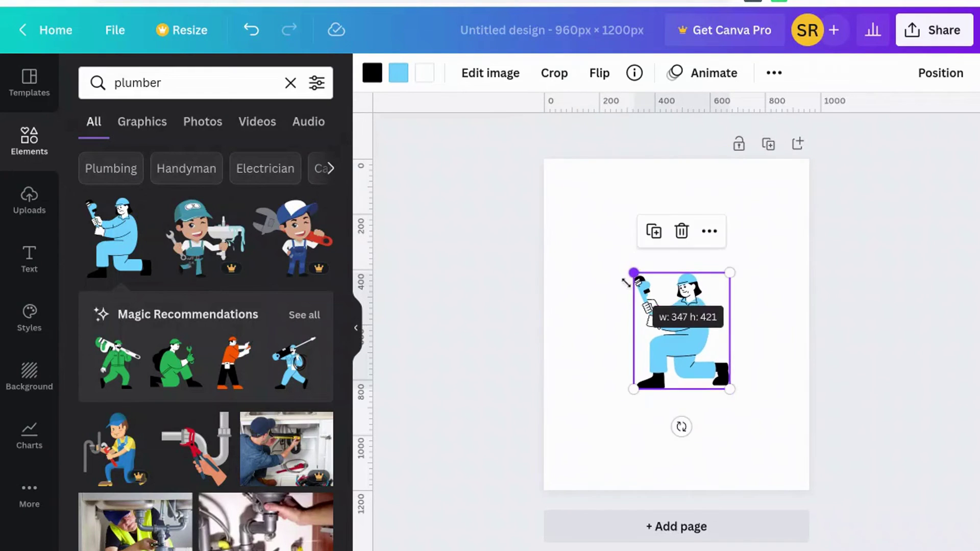
pyautogui.press('Delete')
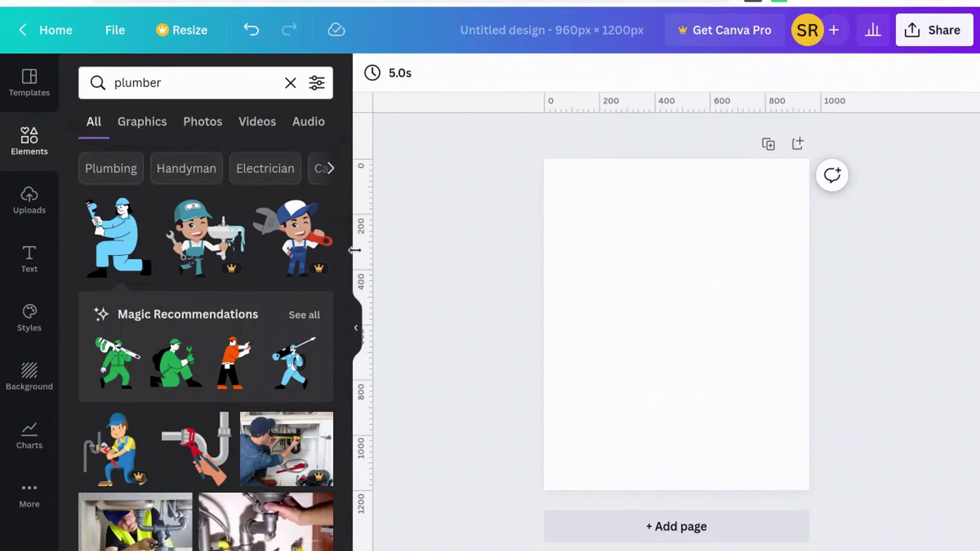
# Try out the Pro photo of the plumber in the yellow vest, enlarged in the page's upper half, and delete it
pyautogui.moveTo(347, 265); pyautogui.dragTo(340, 344)
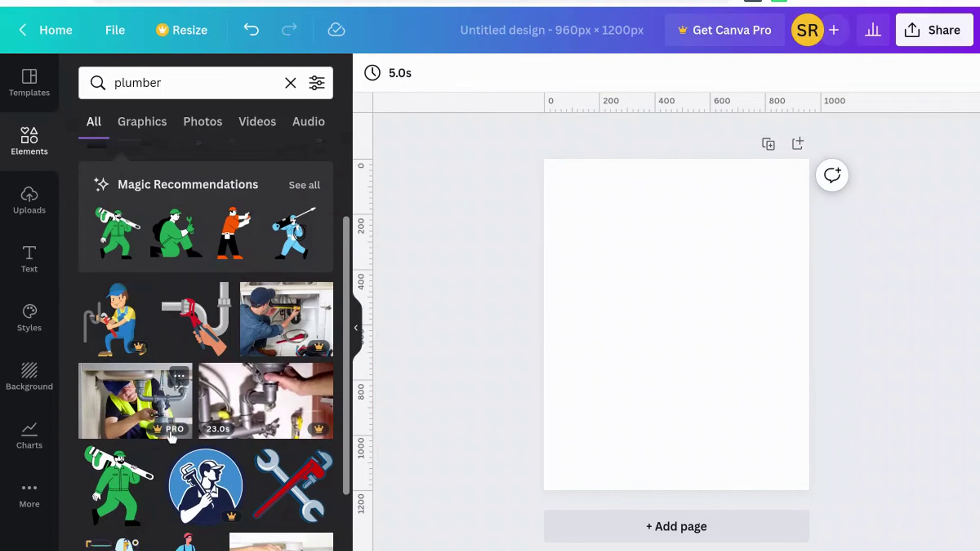
pyautogui.click(129, 422)
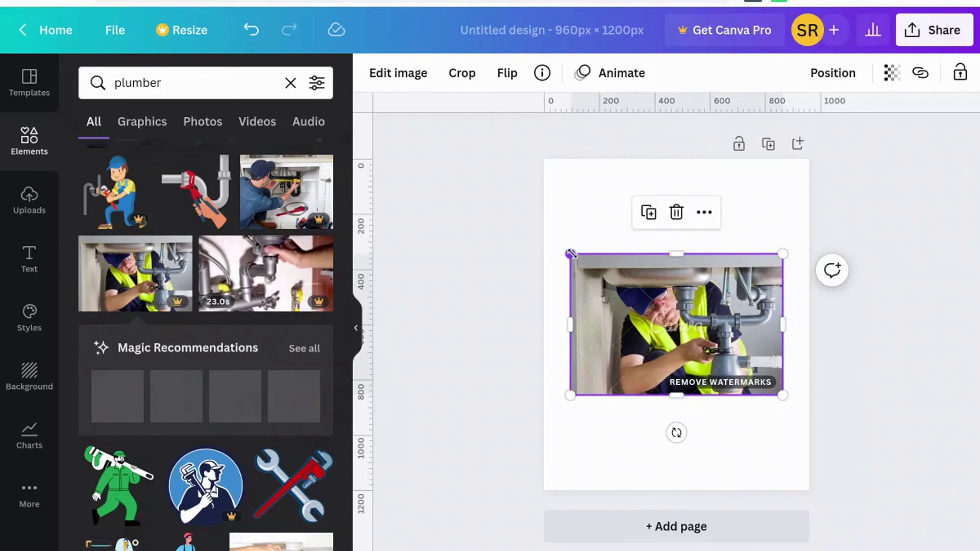
pyautogui.moveTo(570, 253); pyautogui.dragTo(544, 238)
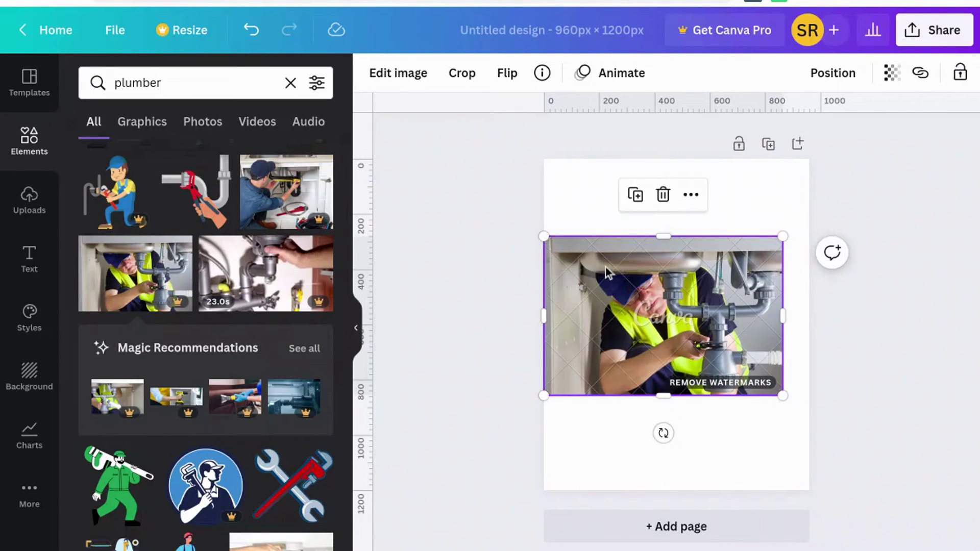
pyautogui.moveTo(605, 268); pyautogui.dragTo(616, 233)
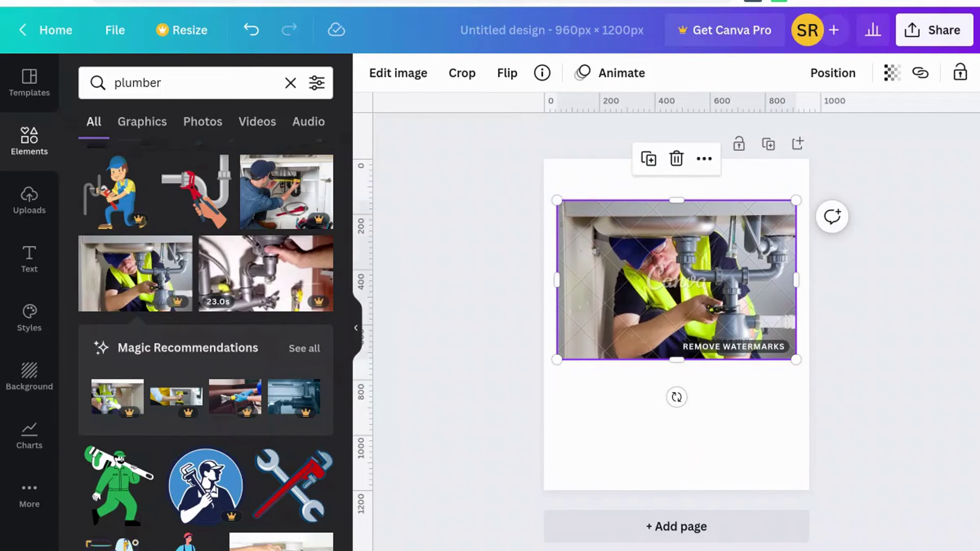
pyautogui.press('Delete')
# Search the elements for "bakery" and place the photo of the bakery shop counter on the page
pyautogui.click(206, 82)
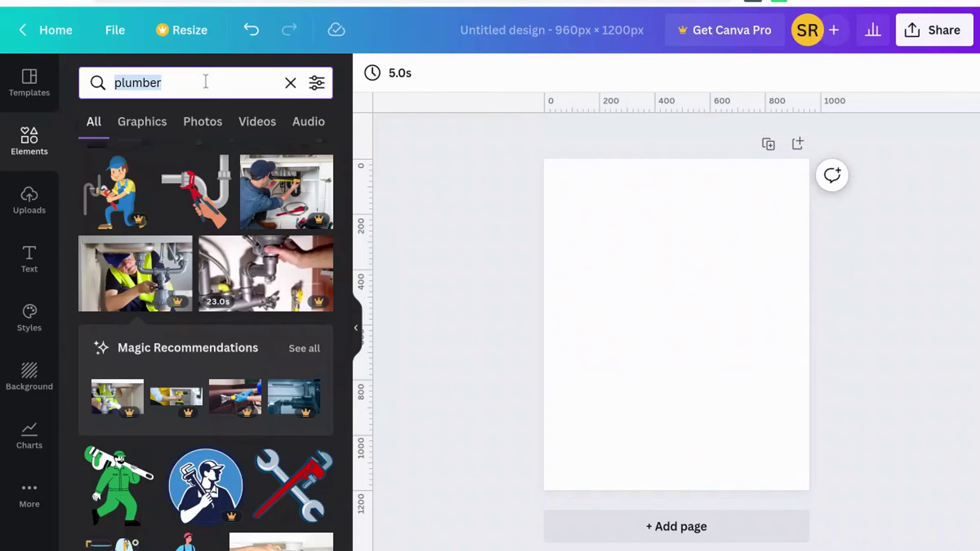
pyautogui.write('bakery')
pyautogui.press('Return')
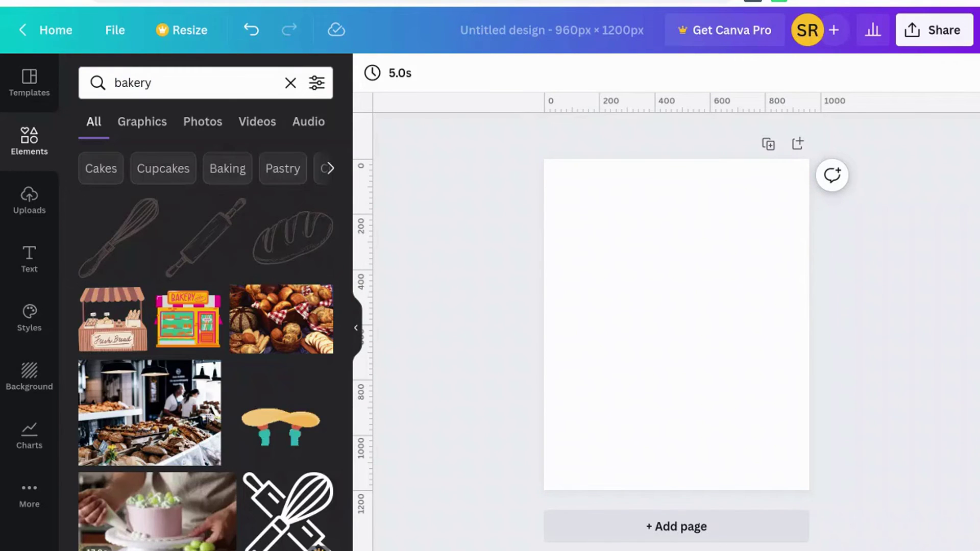
pyautogui.click(160, 364)
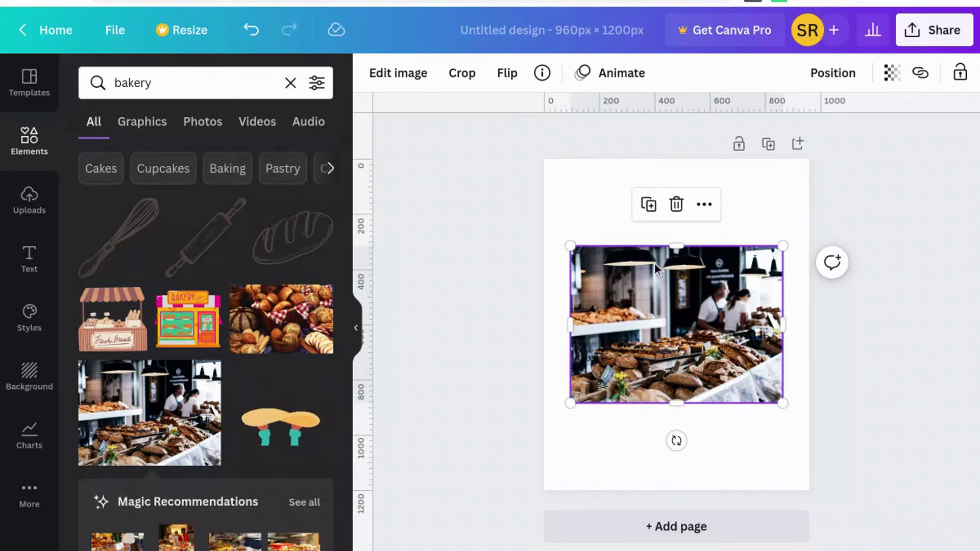
# Enlarge the bakery counter photo so that it covers the whole 960 × 1200 px page
pyautogui.moveTo(570, 247); pyautogui.dragTo(594, 262)
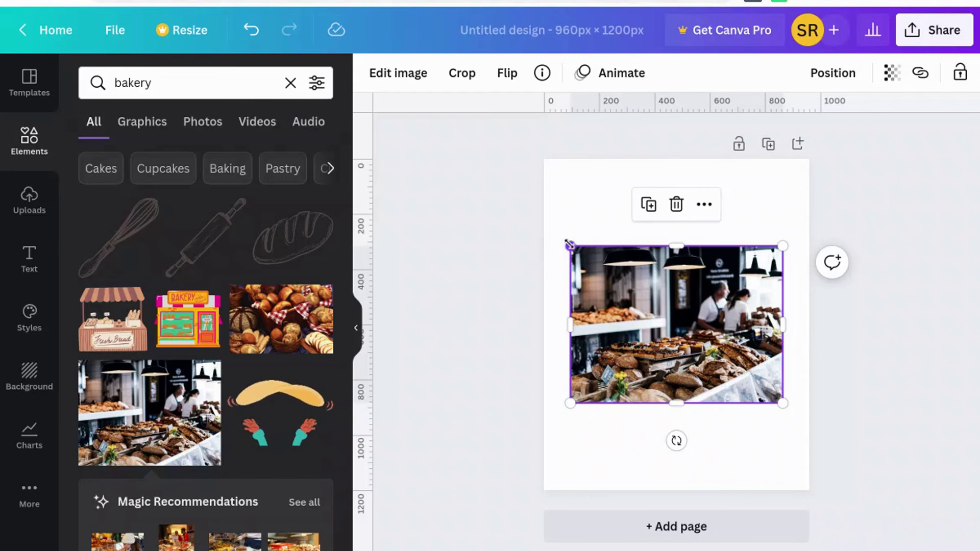
pyautogui.moveTo(569, 245); pyautogui.dragTo(365, 90)
pyautogui.moveTo(639, 287); pyautogui.dragTo(744, 375)
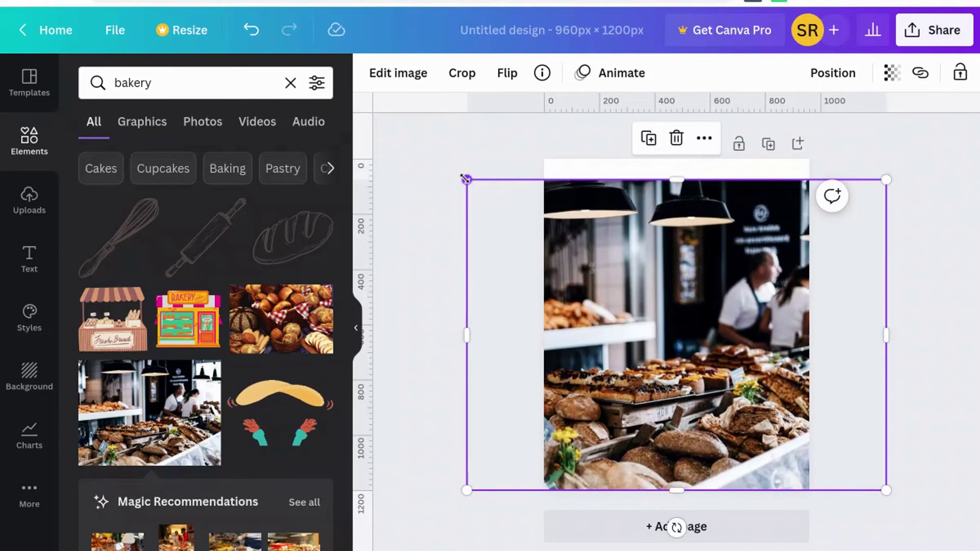
pyautogui.moveTo(469, 180); pyautogui.dragTo(438, 158)
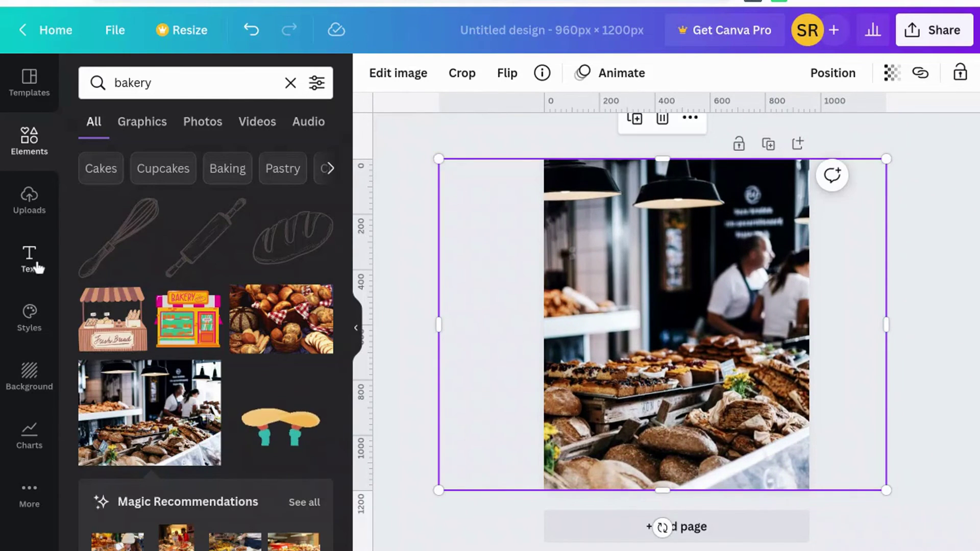
# Search the elements for "logo", try out the white circle logo over the bakery photo and delete it
pyautogui.click(31, 145)
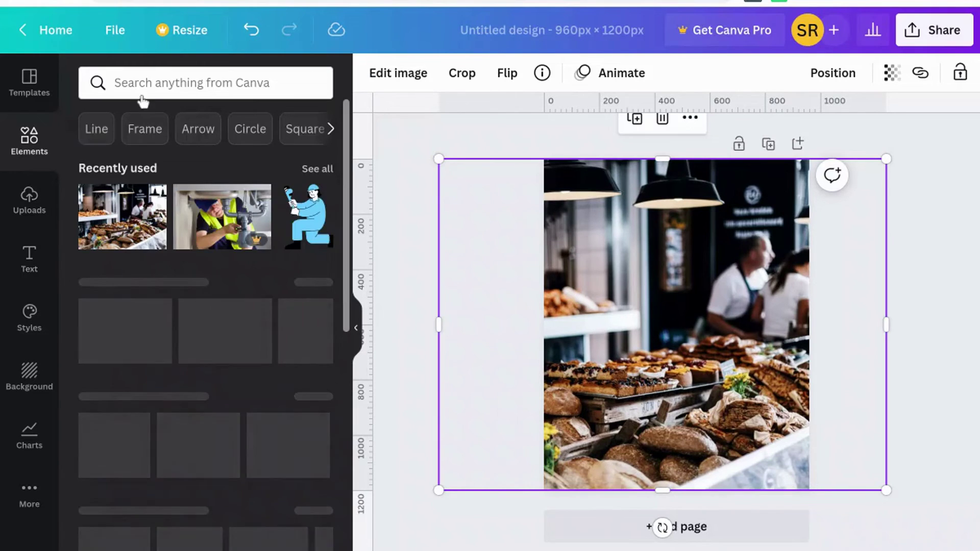
pyautogui.click(148, 90)
pyautogui.write('logo')
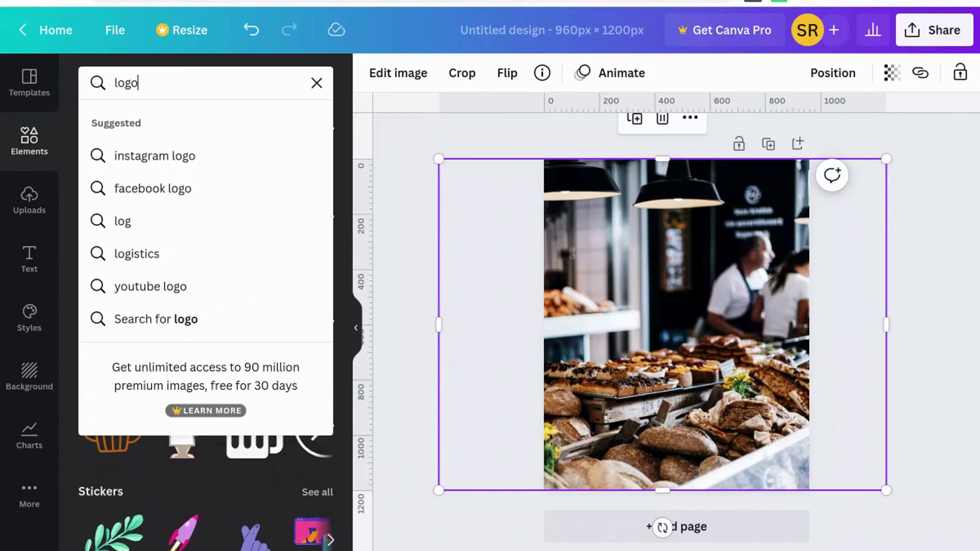
pyautogui.press('Return')
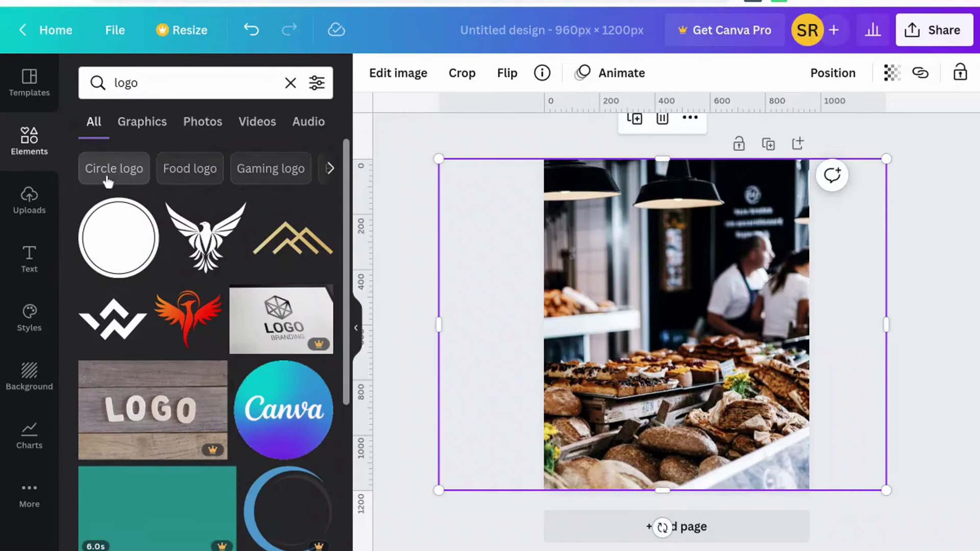
pyautogui.click(121, 229)
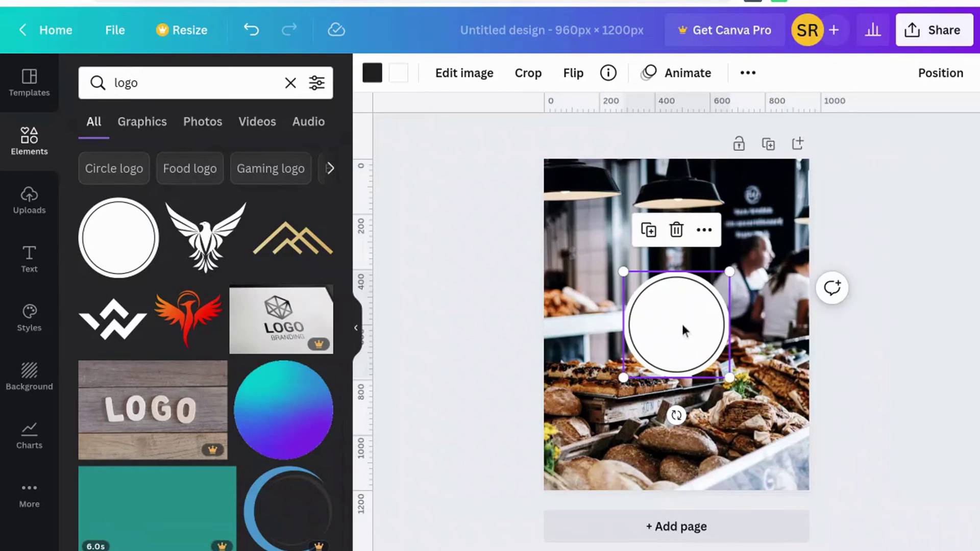
pyautogui.moveTo(682, 330)
pyautogui.mouseDown()
pyautogui.moveTo(682, 237)
pyautogui.moveTo(678, 320)
pyautogui.mouseUp()
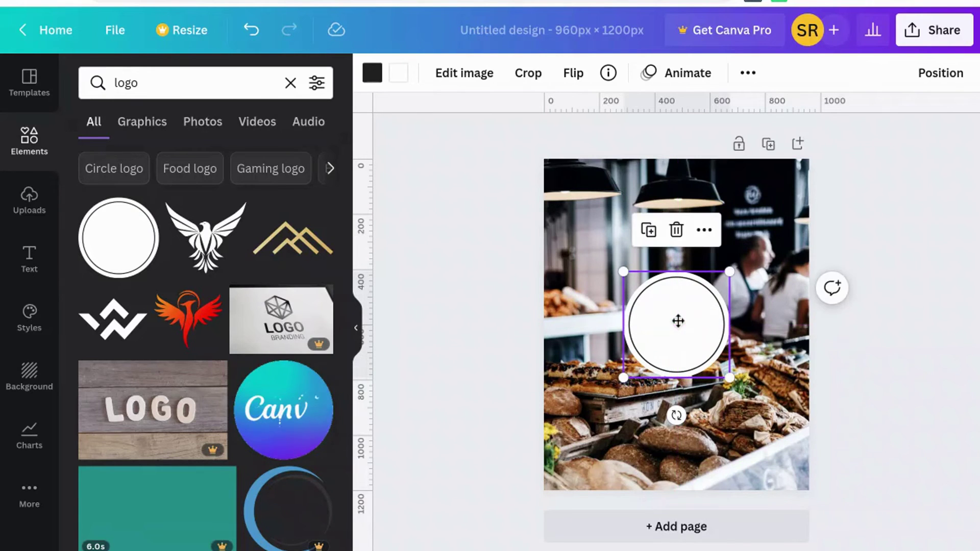
pyautogui.press('Delete')
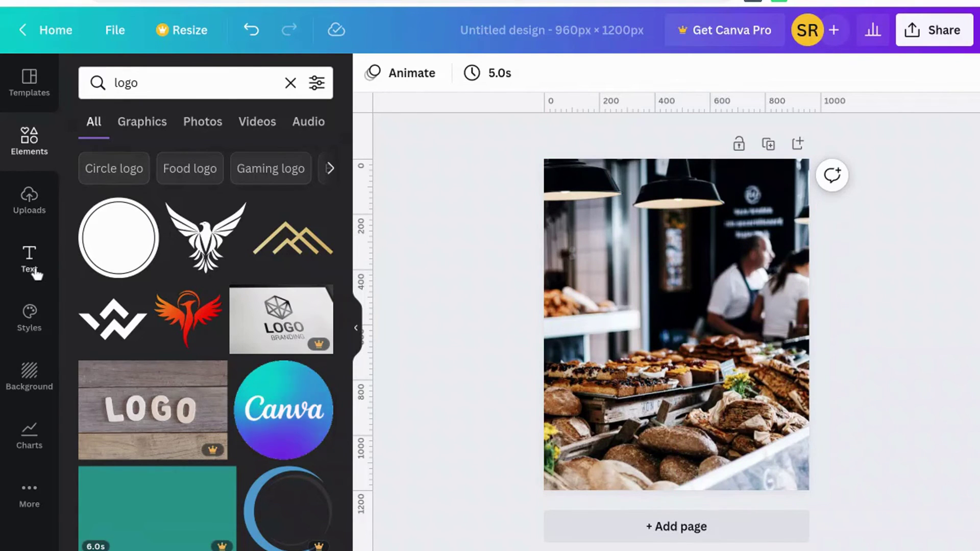
# Add a heading over the bakery photo and give its text the Background effect
pyautogui.click(34, 271)
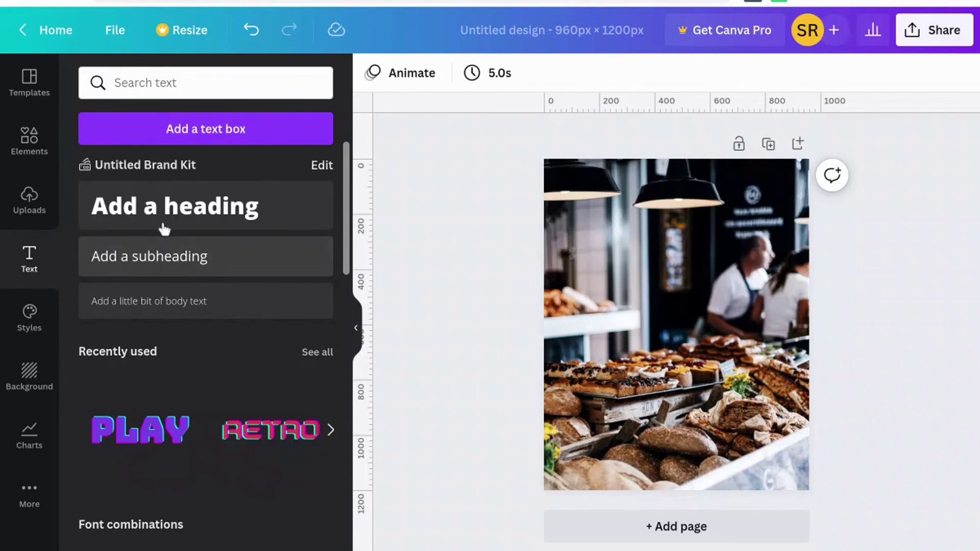
pyautogui.click(168, 223)
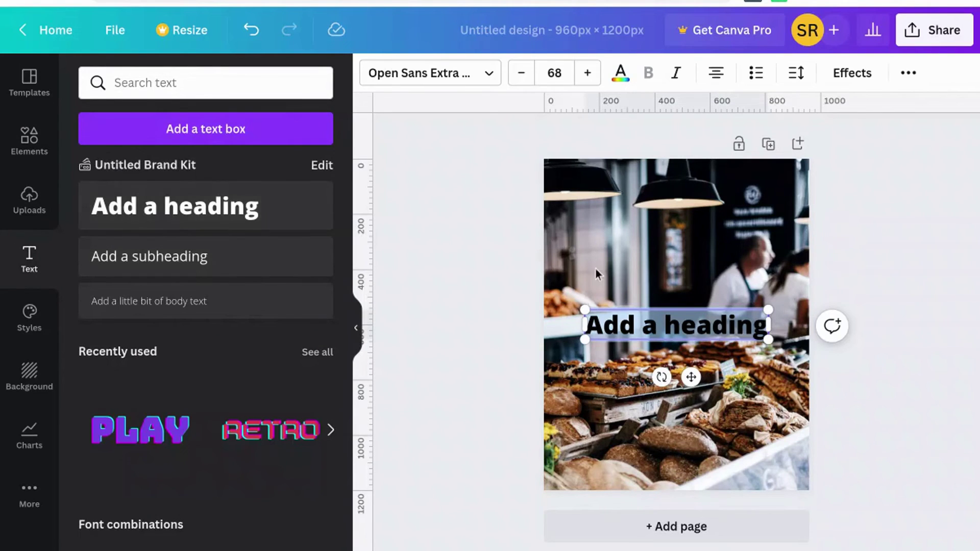
pyautogui.click(858, 76)
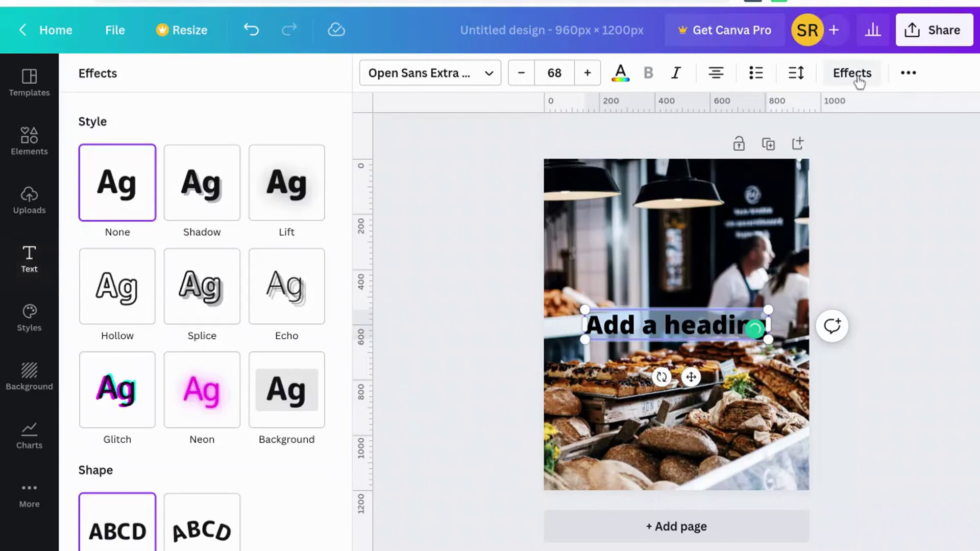
pyautogui.click(307, 389)
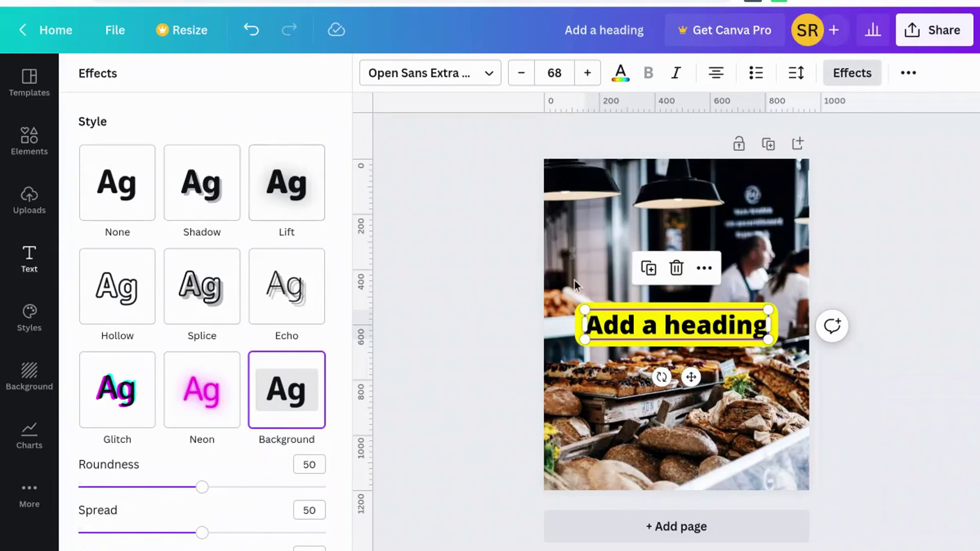
# Try white as the heading's text color and undo the color change
pyautogui.click(621, 73)
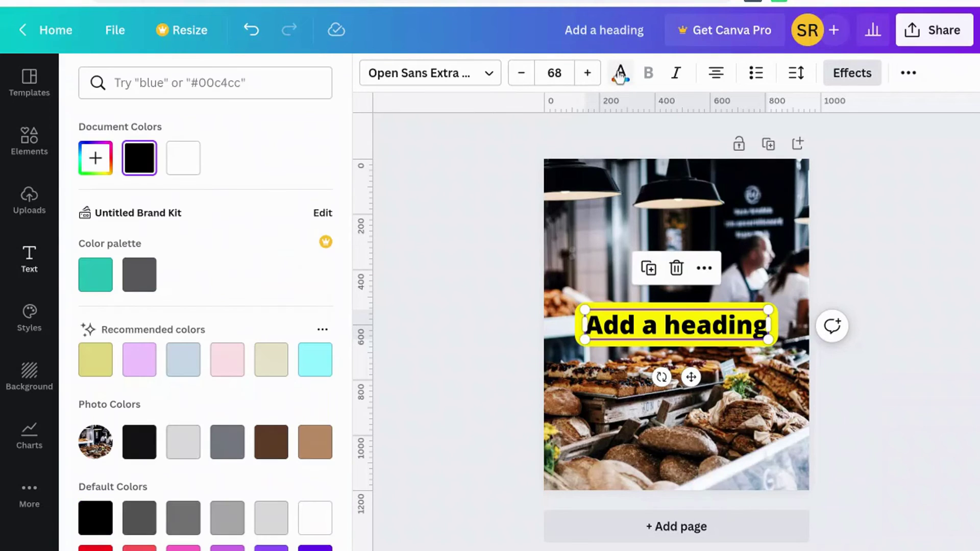
pyautogui.click(181, 158)
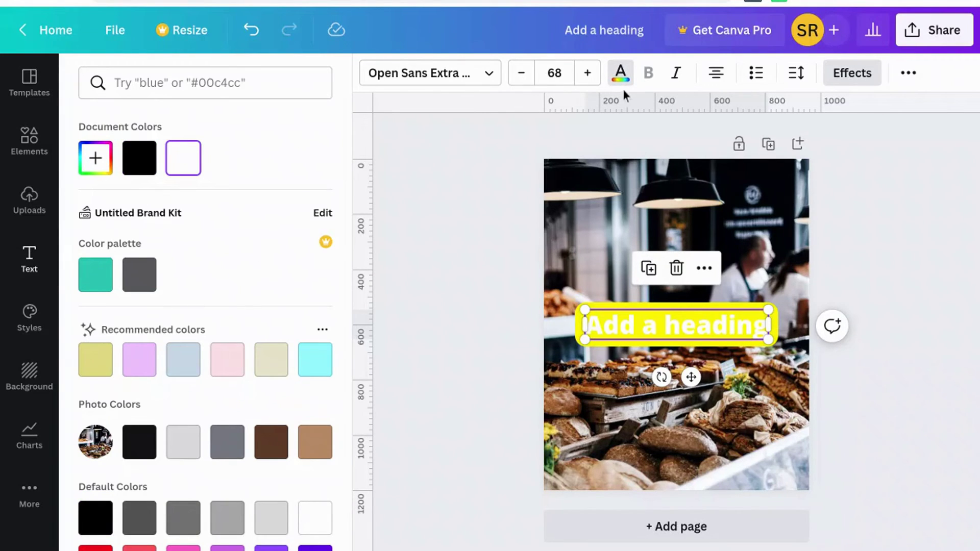
pyautogui.hotkey('ctrl', 'z')
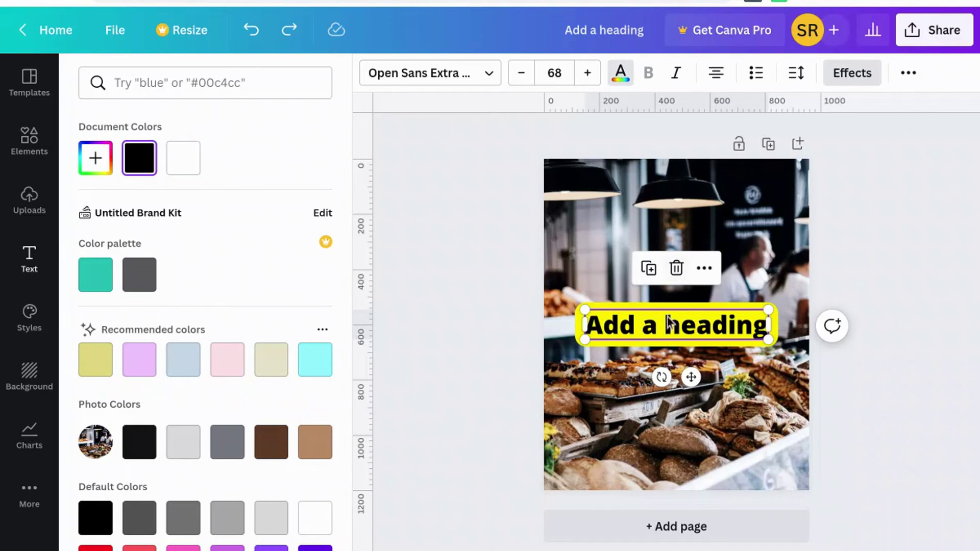
pyautogui.doubleClick(658, 332)
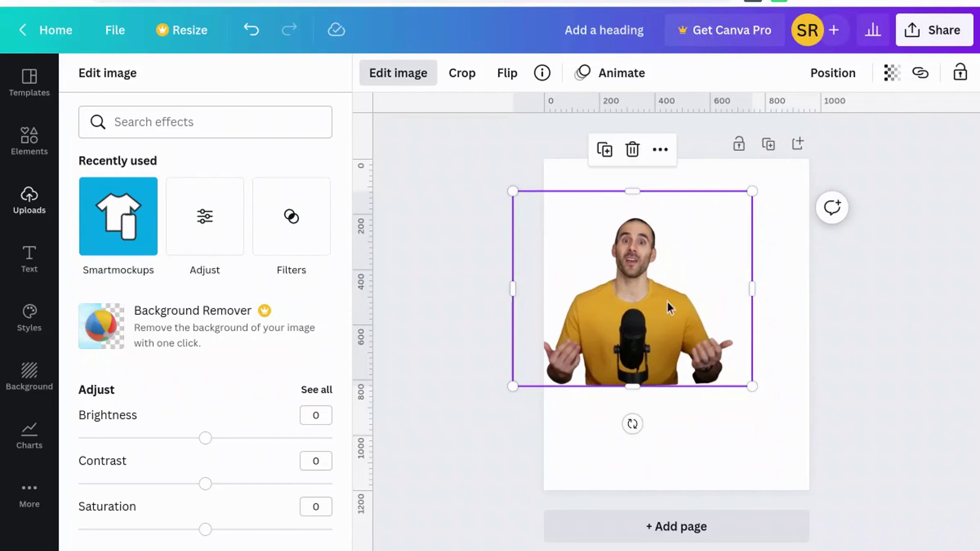
# Center the cut-out photo of the man in yellow, apply the Laptop 5 mockup to it and enlarge it beyond the page's width
pyautogui.moveTo(669, 306); pyautogui.dragTo(713, 342)
pyautogui.click(137, 224)
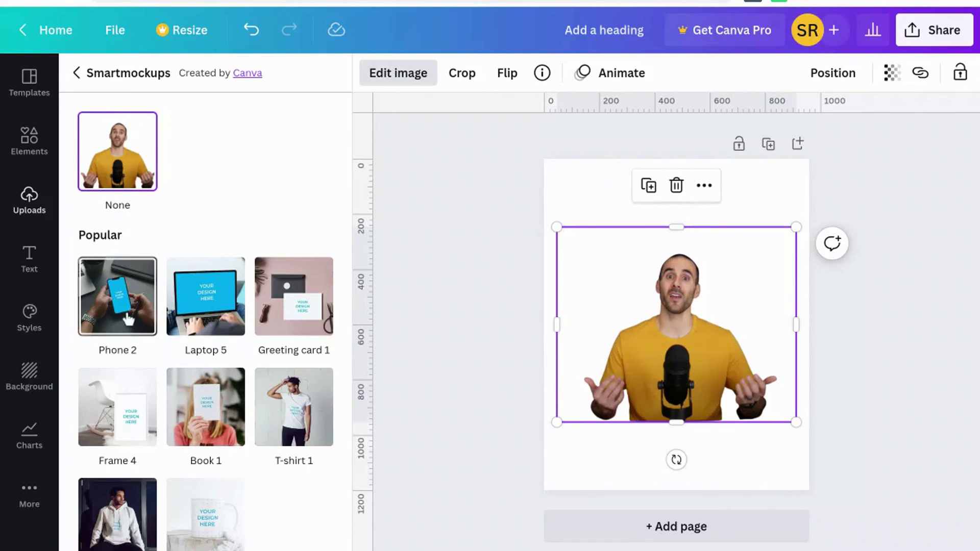
pyautogui.click(210, 326)
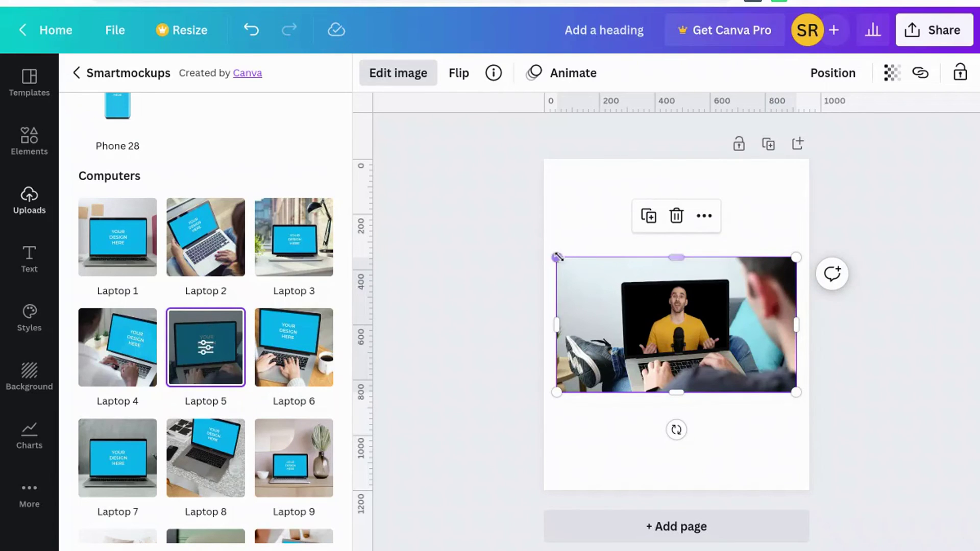
pyautogui.moveTo(556, 257); pyautogui.dragTo(420, 127)
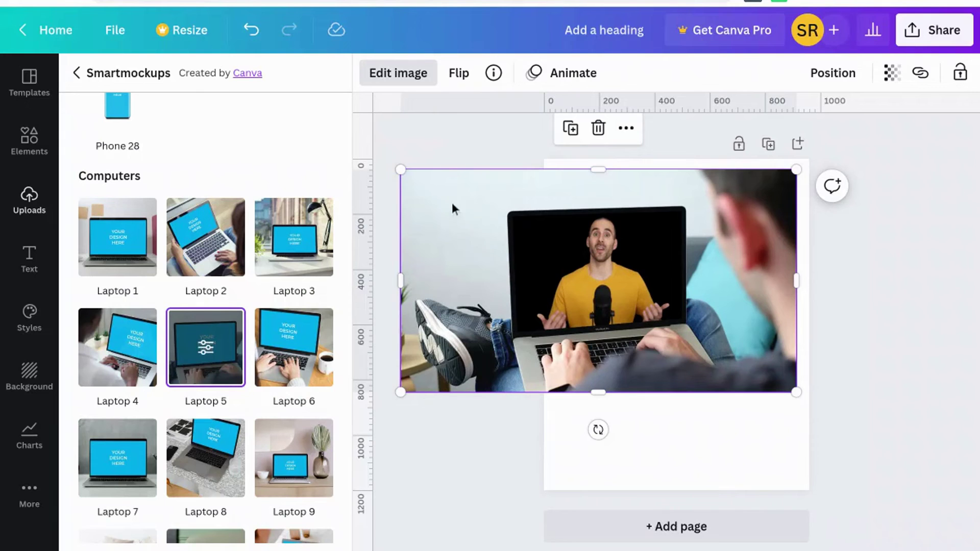
pyautogui.moveTo(452, 217); pyautogui.dragTo(530, 255)
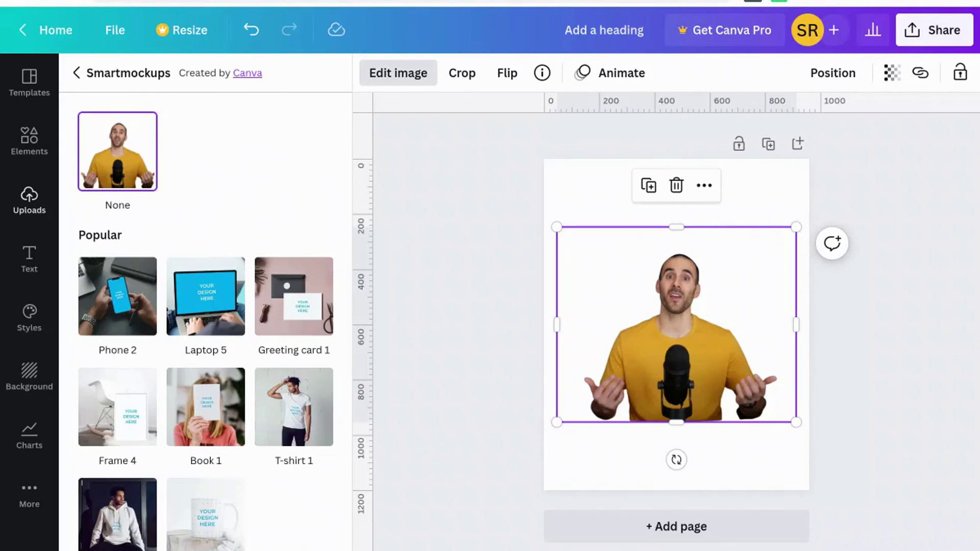
# Apply the Hoodie 1 mockup to the cut-out photo of the man and enlarge it beyond the page's width
pyautogui.scroll(-15, 206, 322)
pyautogui.click(117, 347)
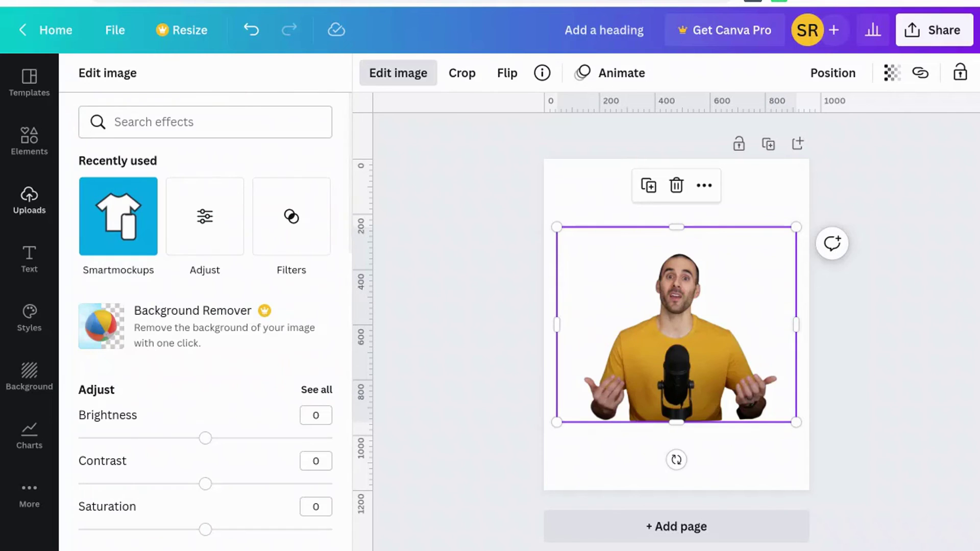
pyautogui.click(105, 236)
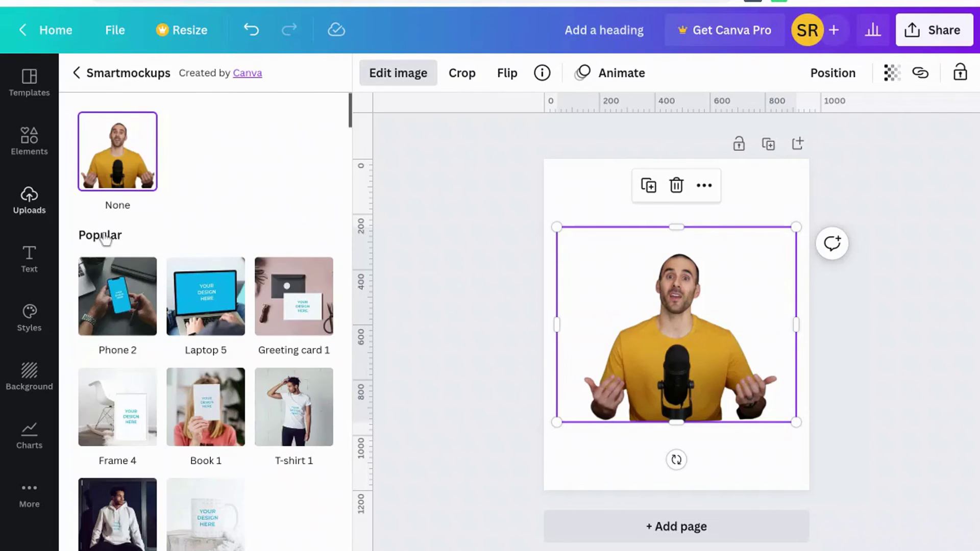
pyautogui.click(125, 511)
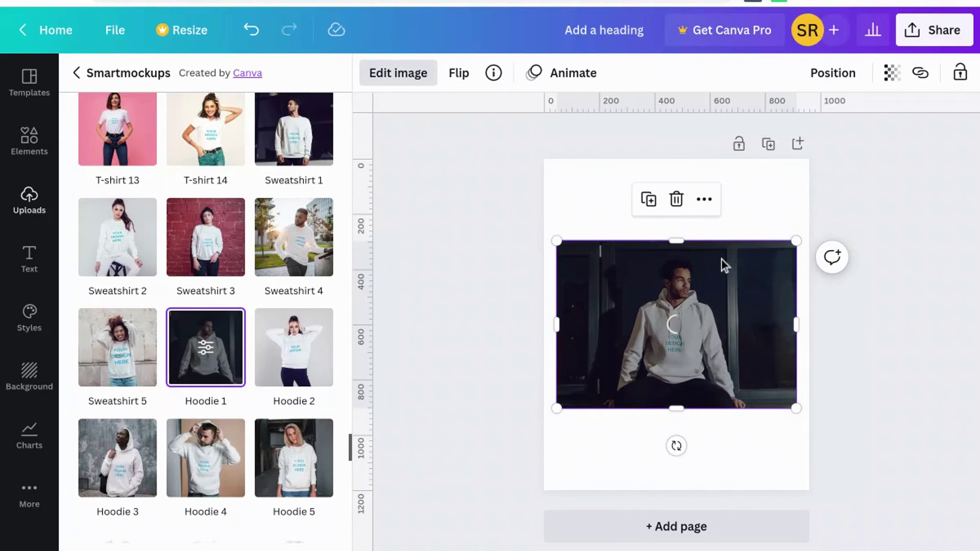
pyautogui.moveTo(796, 240); pyautogui.dragTo(902, 139)
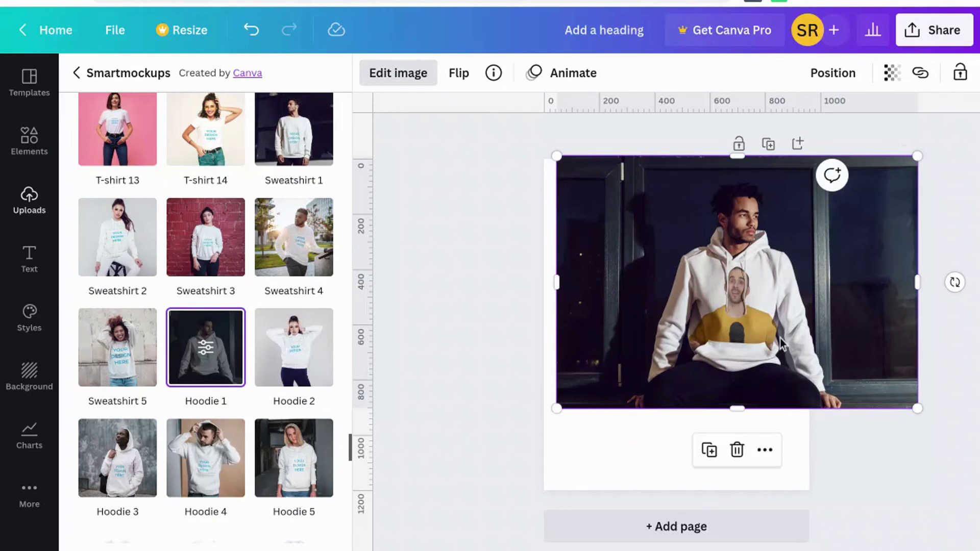
pyautogui.moveTo(779, 337); pyautogui.dragTo(736, 387)
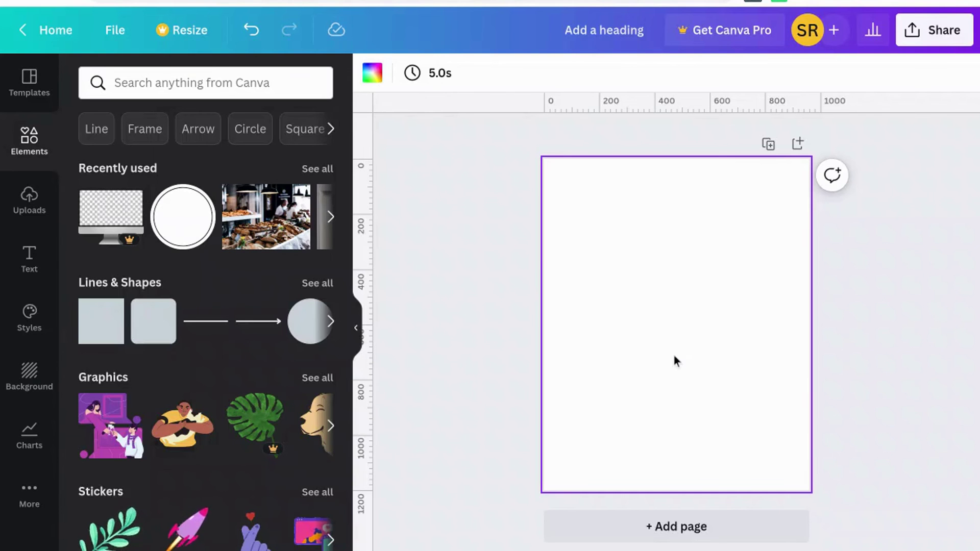
# Add the dark red #671121 to the Brand Kit's color palette, starting from the page's background color options
pyautogui.click(373, 73)
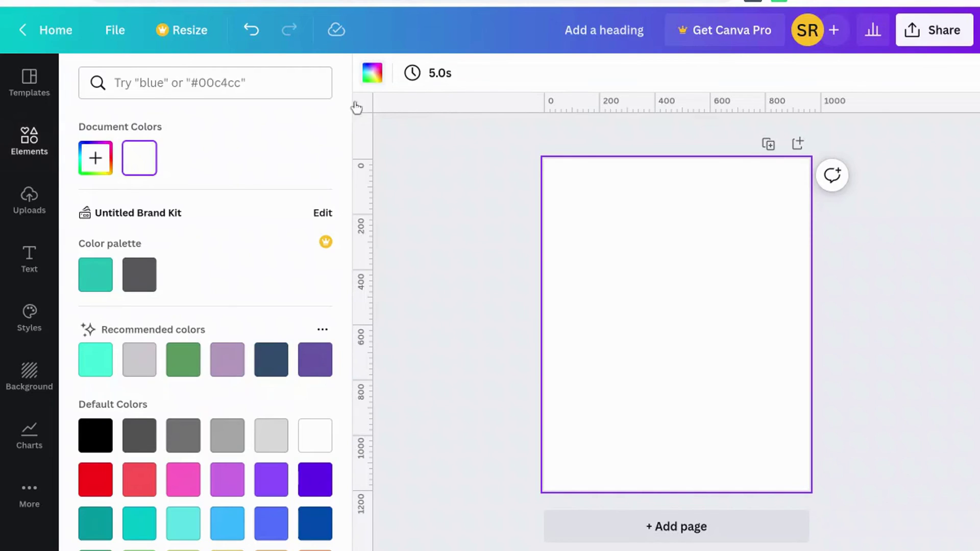
pyautogui.click(93, 276)
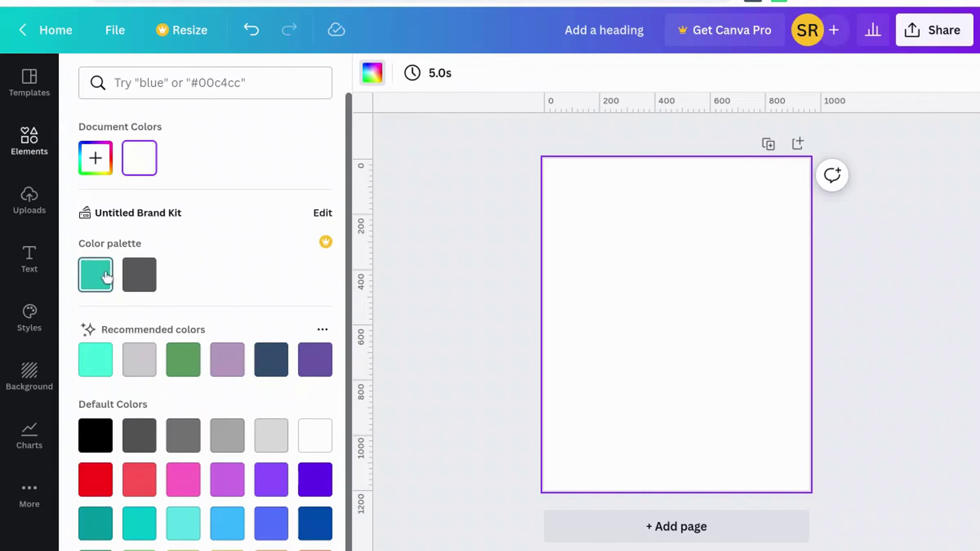
pyautogui.click(141, 281)
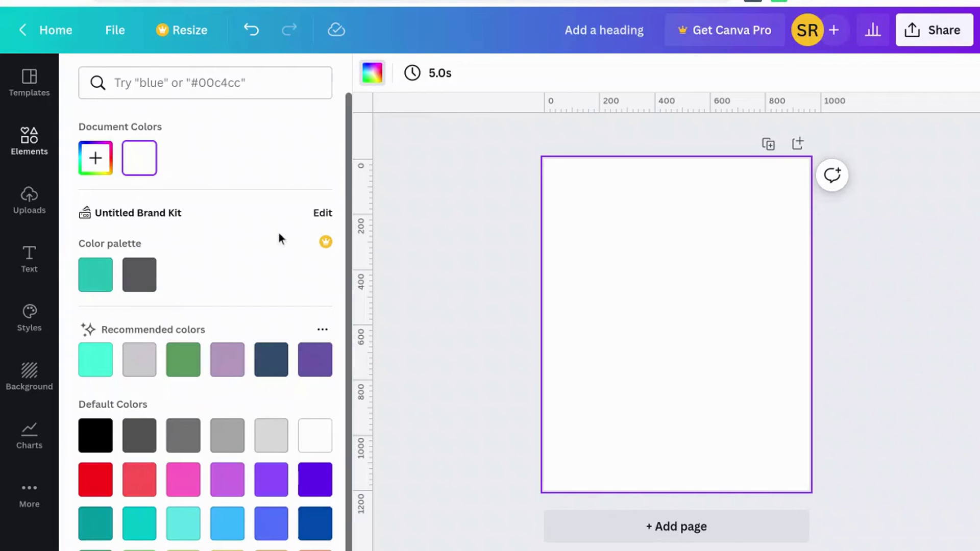
pyautogui.click(322, 214)
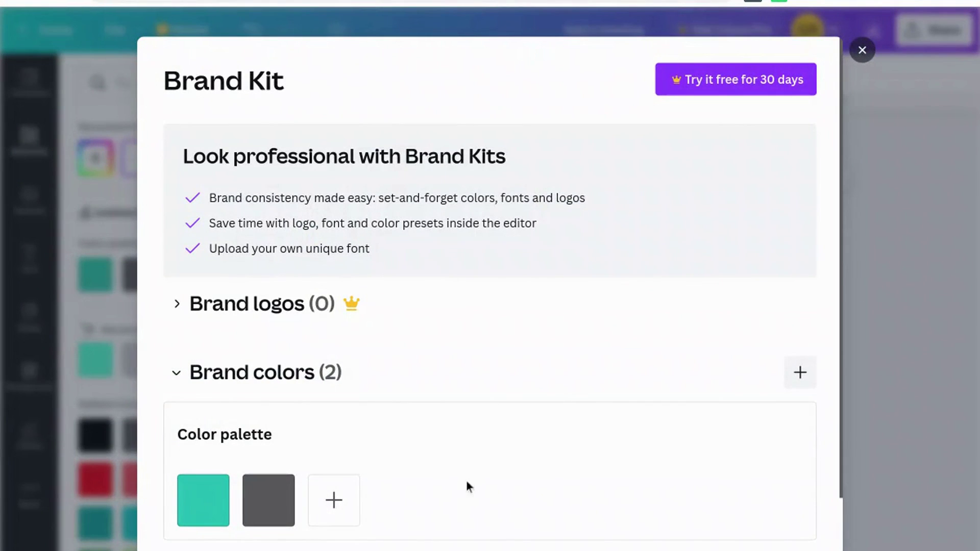
pyautogui.click(323, 507)
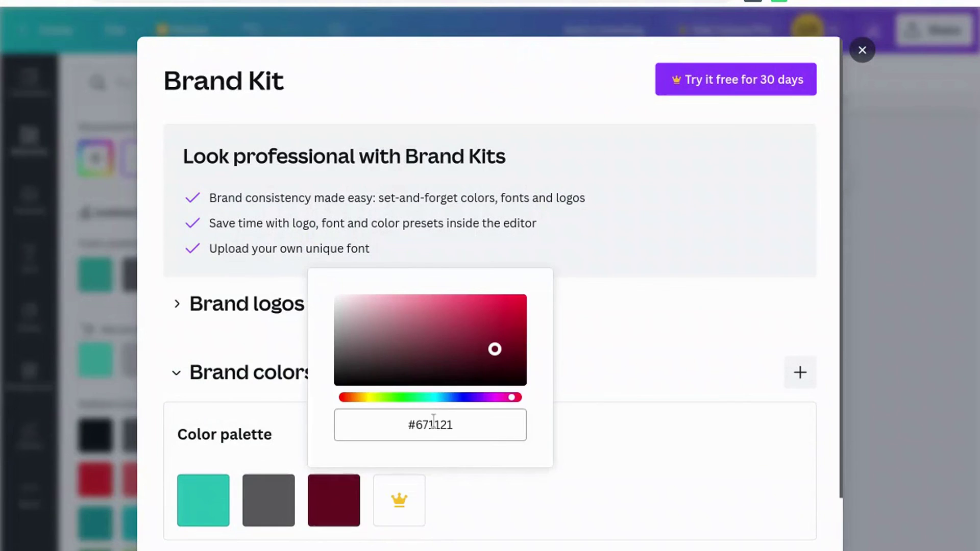
pyautogui.click(508, 506)
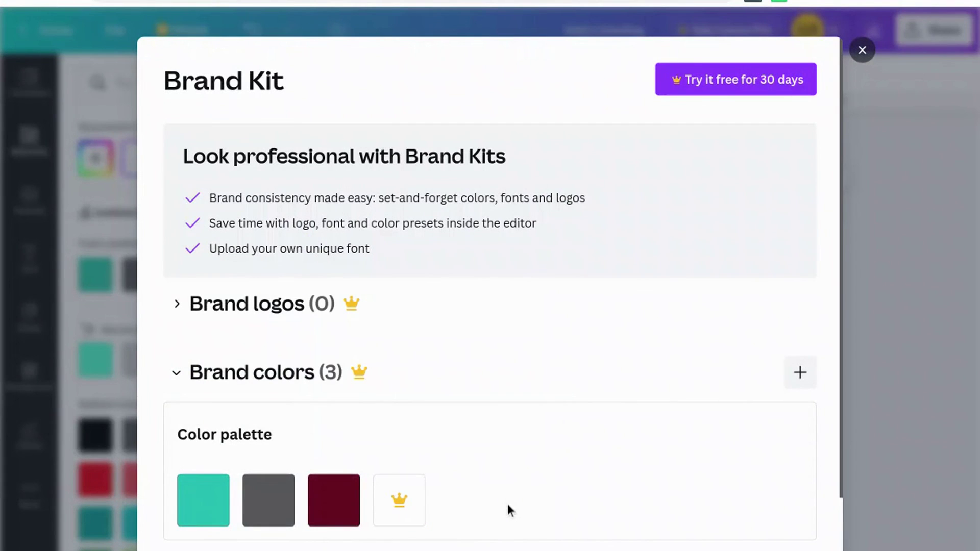
pyautogui.click(863, 50)
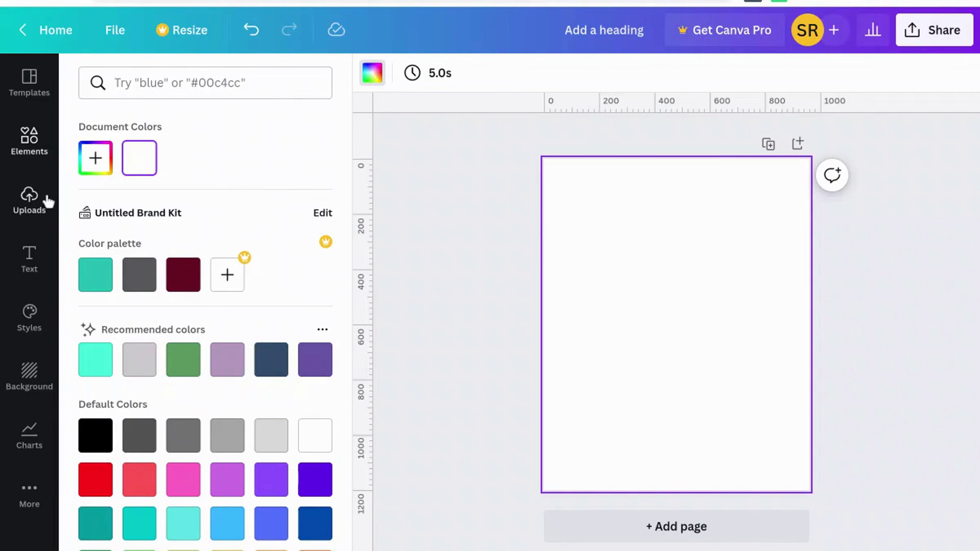
# Place the recently used white circle logo with the thin black outline on the blank page
pyautogui.click(32, 153)
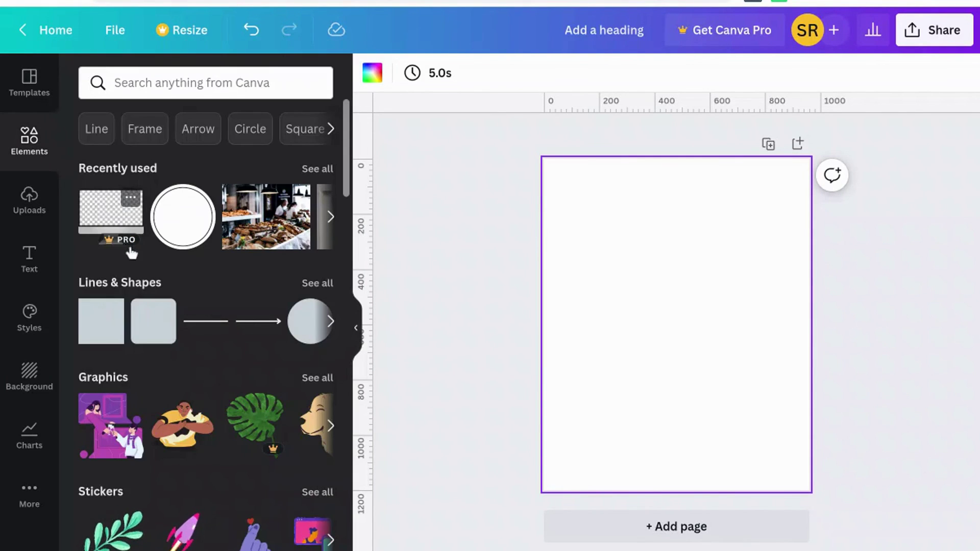
pyautogui.click(210, 234)
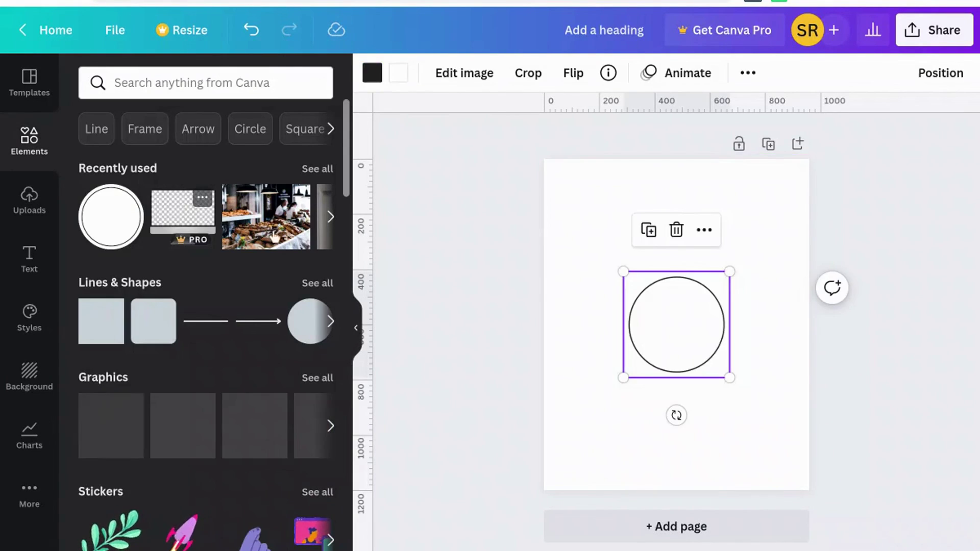
# Try the brand palette's grey and teal on the circle's thin outline, and settle on the dark red #671121
pyautogui.click(372, 74)
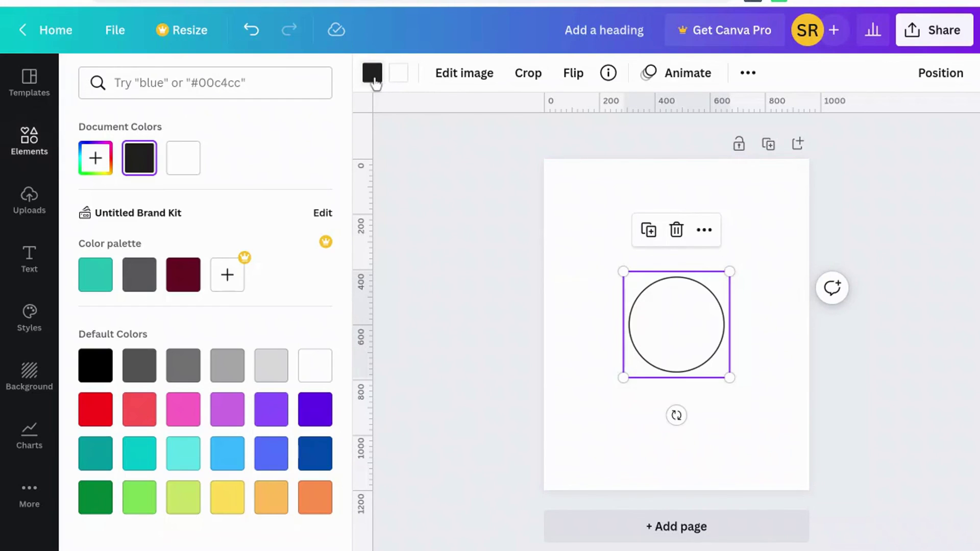
pyautogui.click(138, 286)
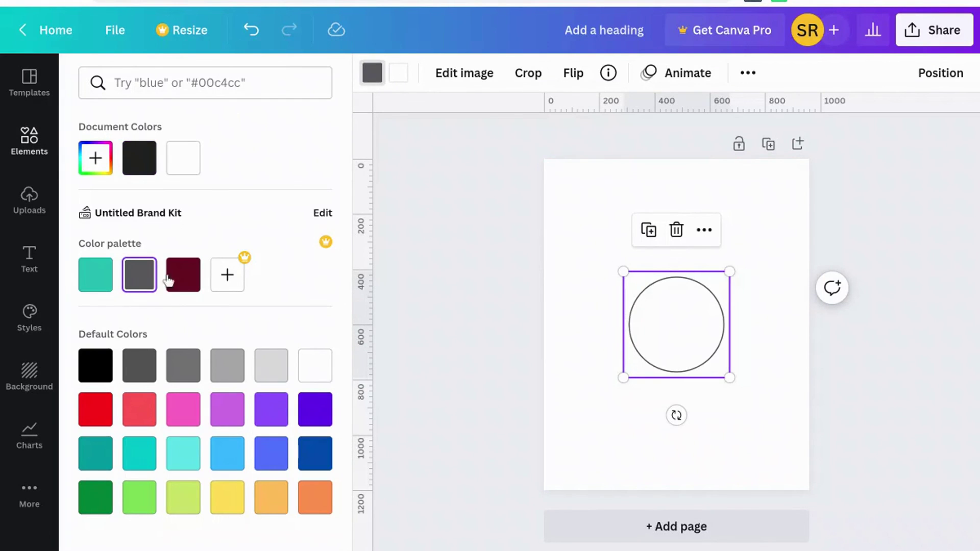
pyautogui.click(384, 75)
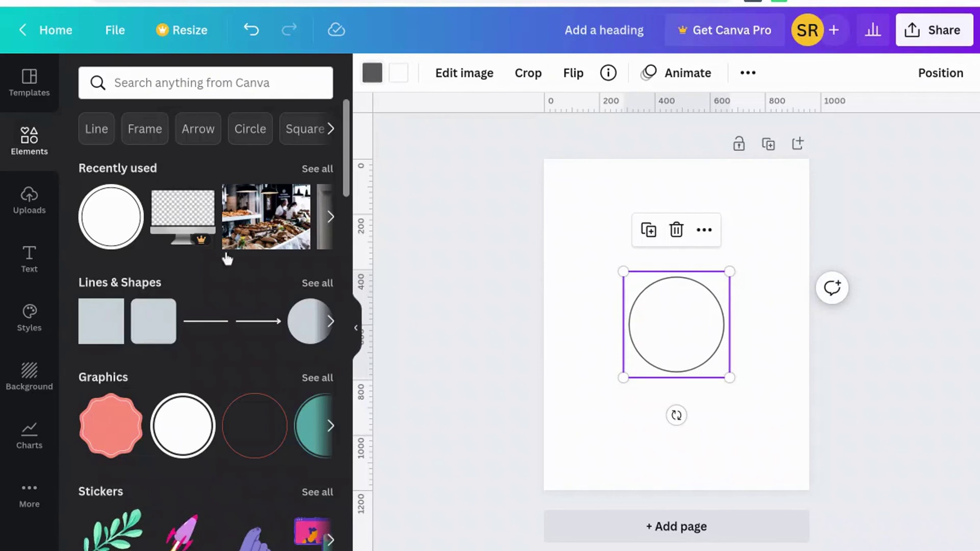
pyautogui.click(375, 76)
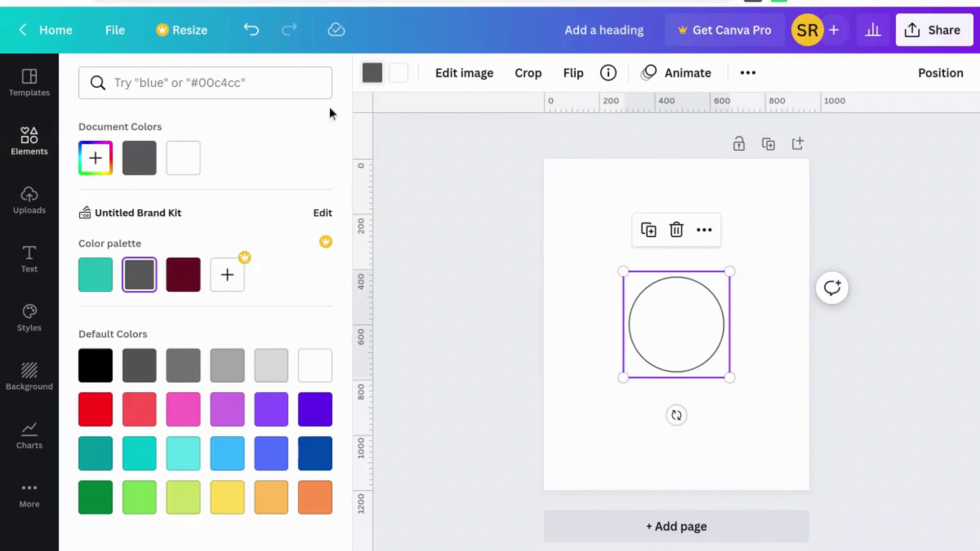
pyautogui.click(184, 288)
pyautogui.click(101, 287)
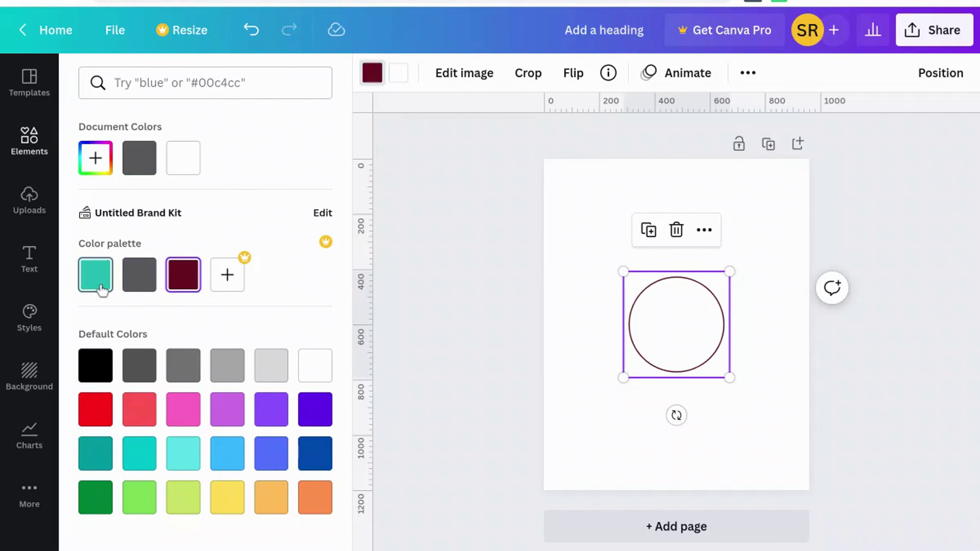
pyautogui.click(185, 273)
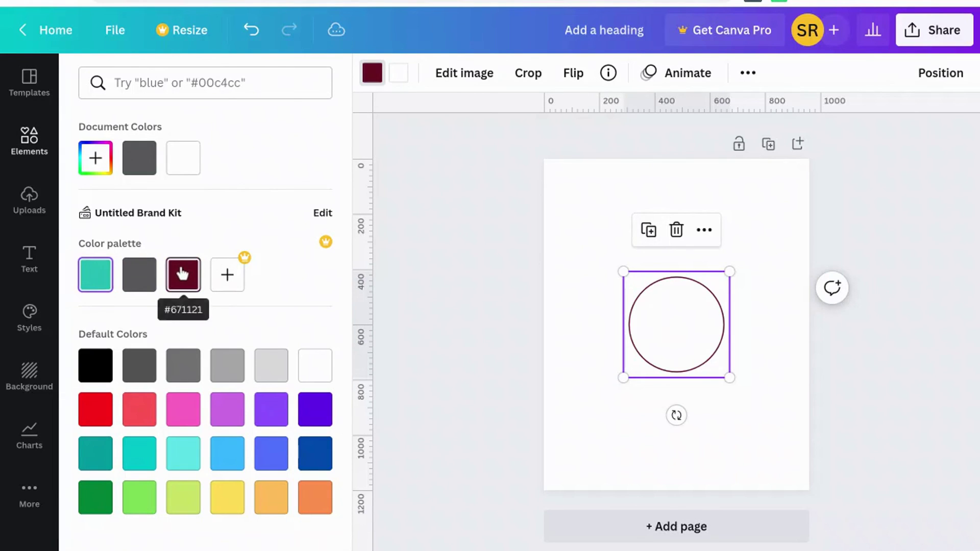
# Try the brand palette's teal as the page background, and settle on the dark red #671121
pyautogui.click(583, 167)
pyautogui.click(583, 167)
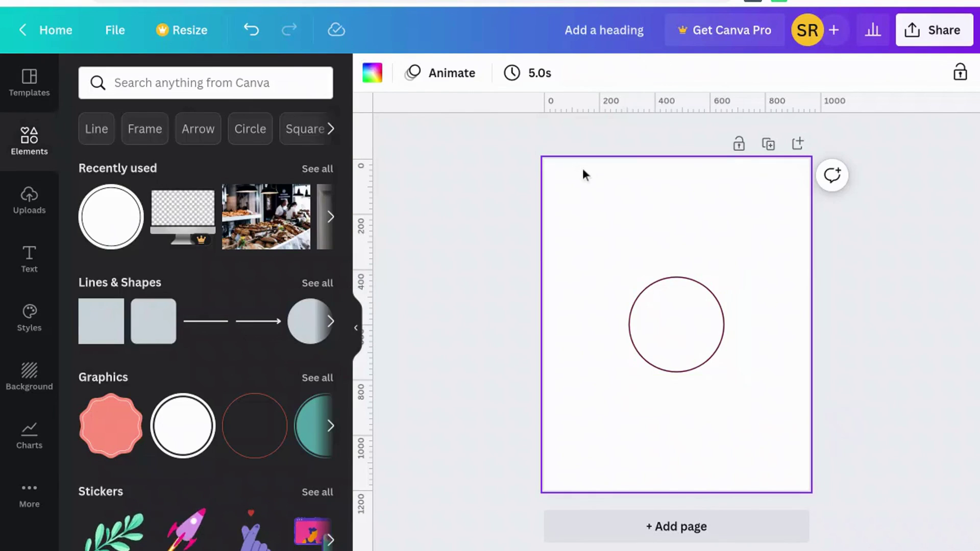
pyautogui.click(372, 74)
pyautogui.click(96, 276)
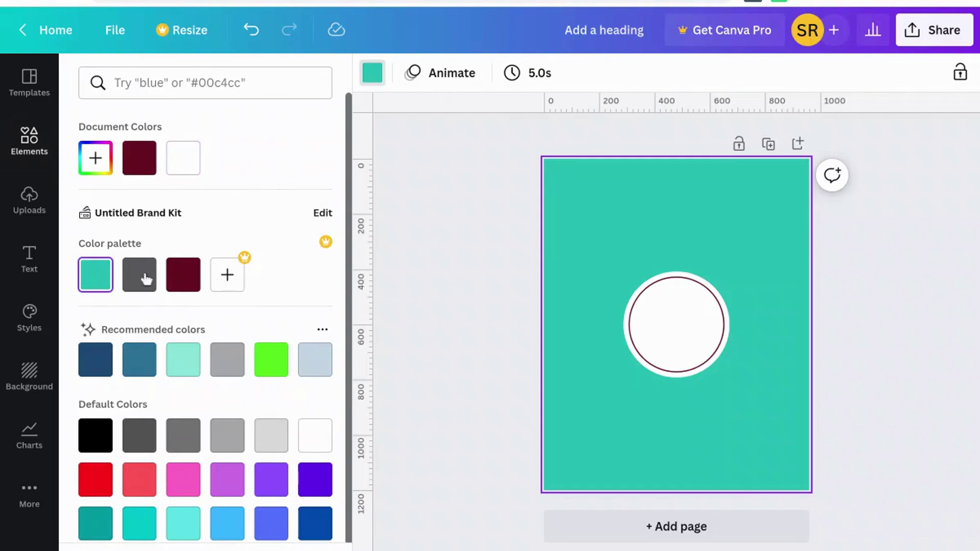
pyautogui.click(183, 274)
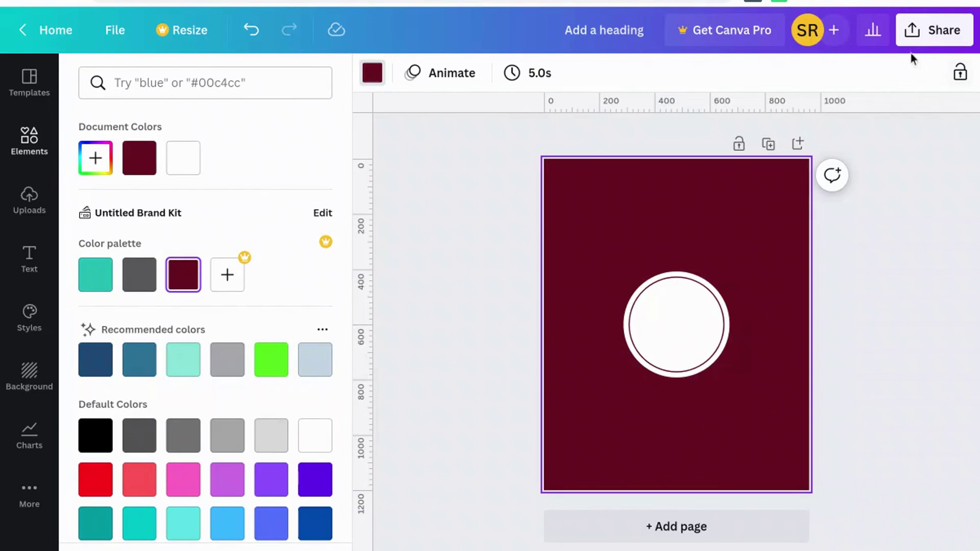